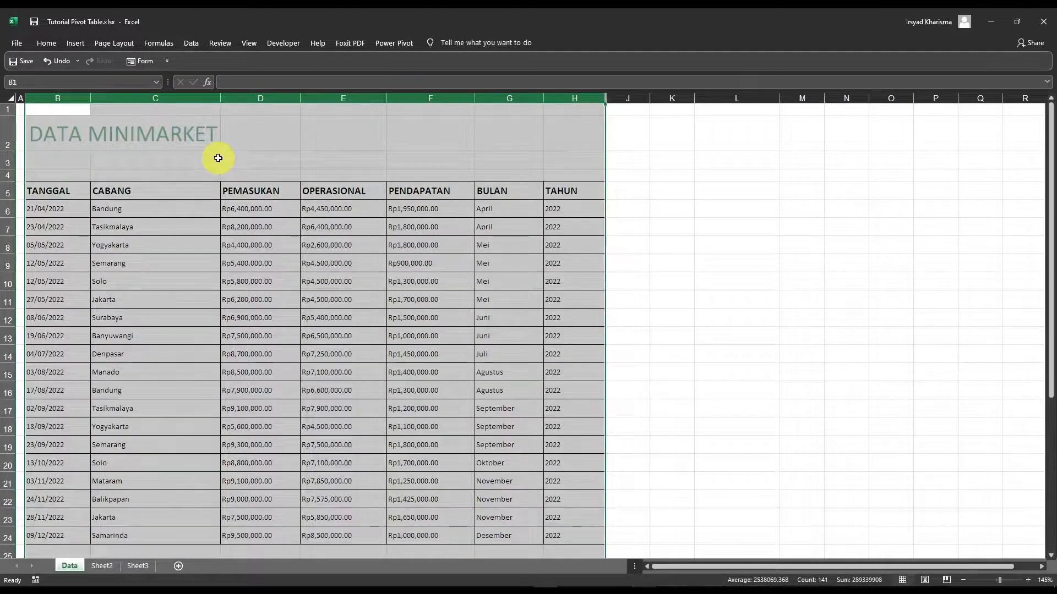
# Examine the minimarket table's TANGGAL, CABANG, PEMASUKAN and OPERASIONAL columns, including the branches that occur more than once
pyautogui.click(130, 165)
pyautogui.click(51, 210)
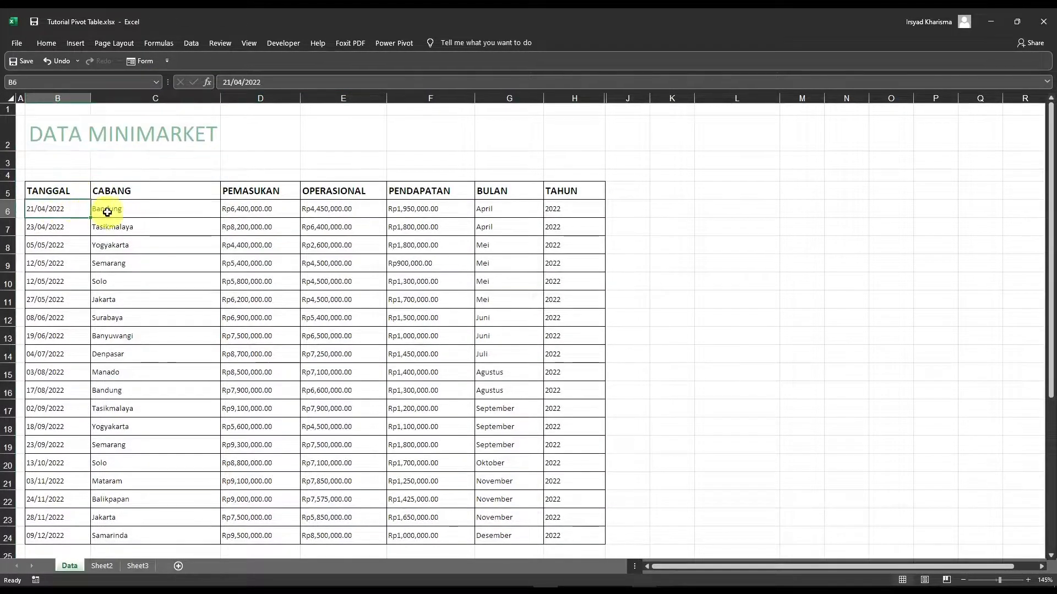
pyautogui.click(67, 103)
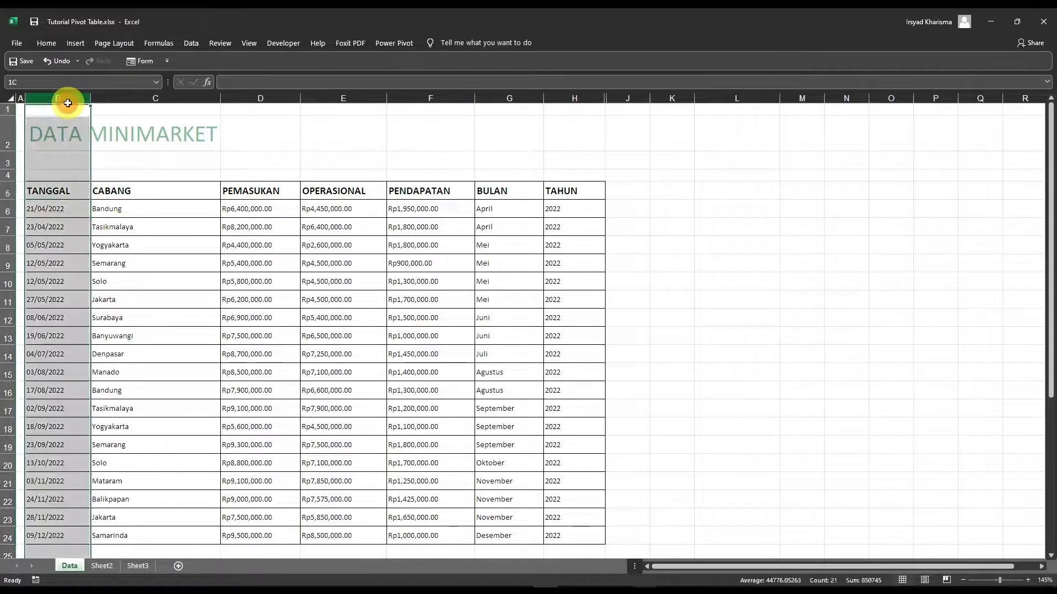
pyautogui.click(51, 211)
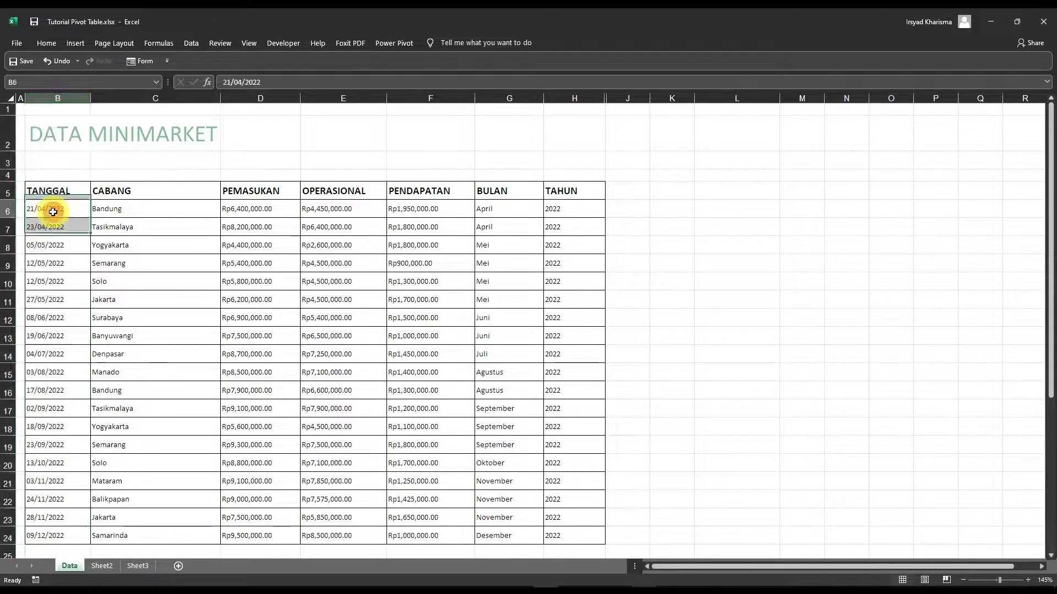
pyautogui.click(110, 206)
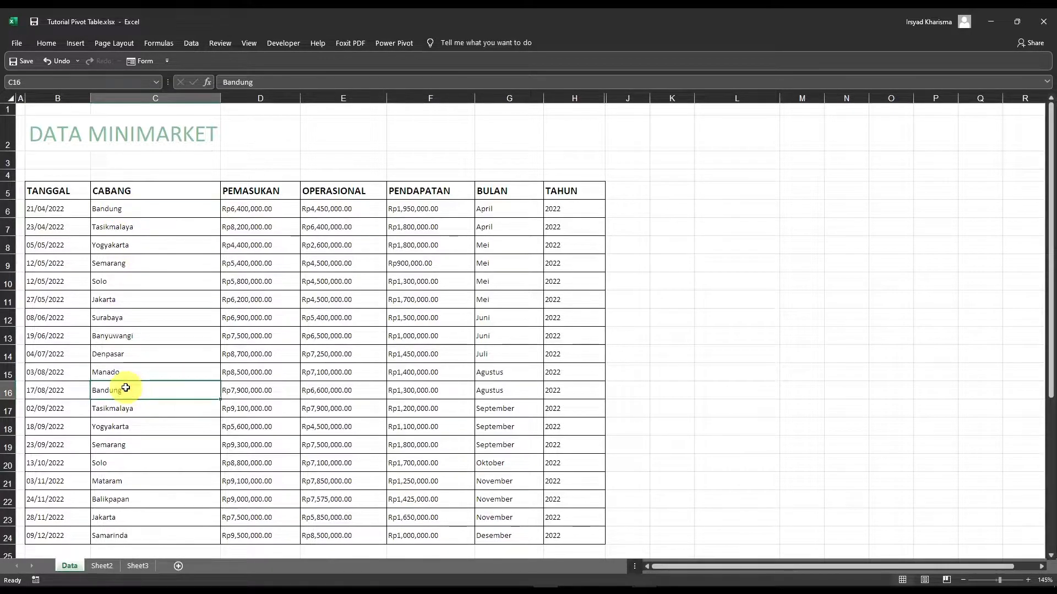
pyautogui.click(139, 226)
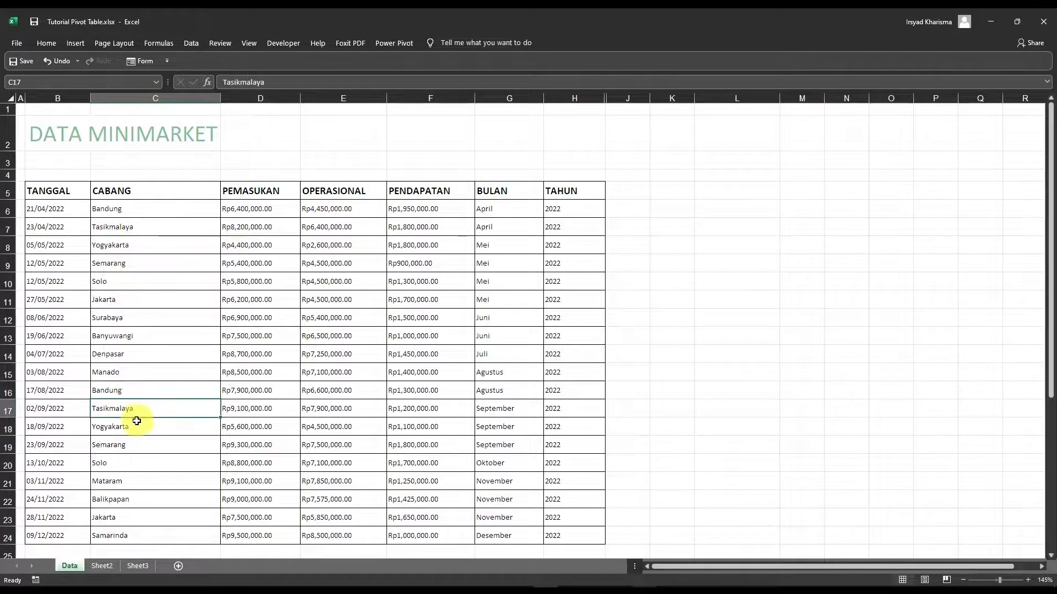
pyautogui.click(54, 205)
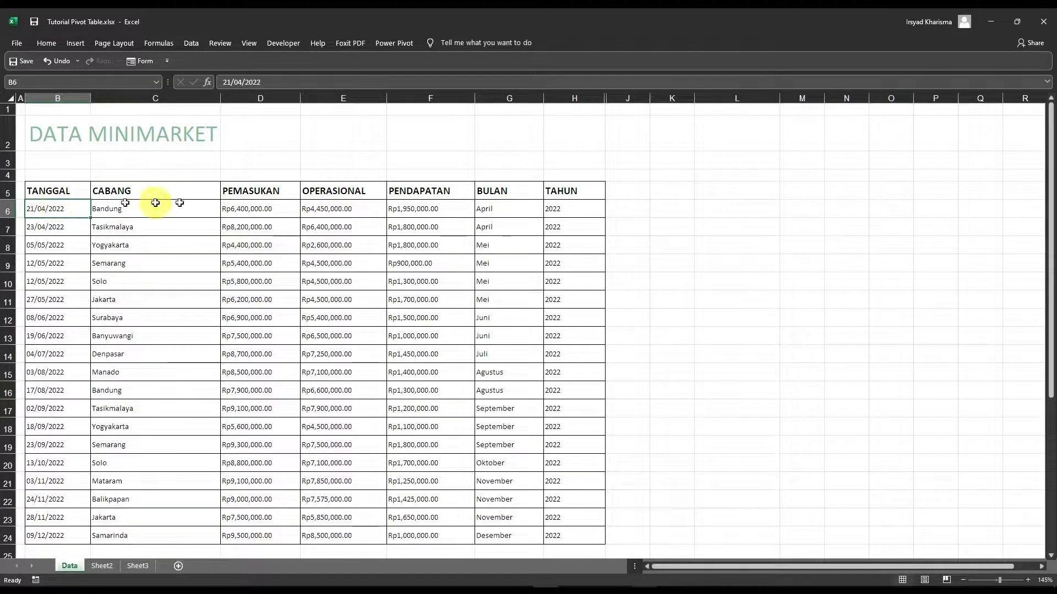
pyautogui.click(275, 97)
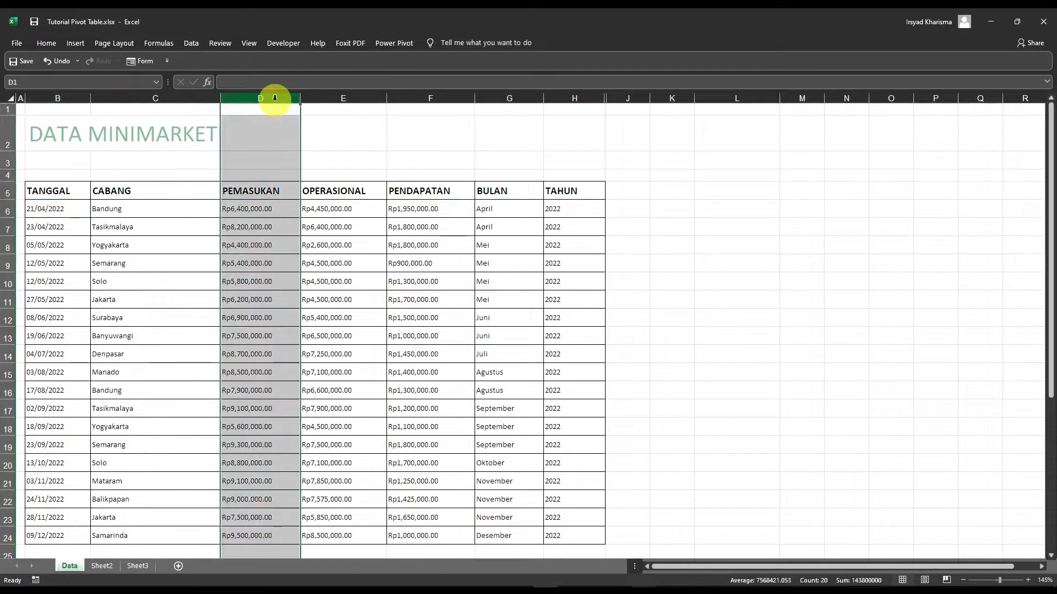
pyautogui.click(261, 207)
pyautogui.click(286, 97)
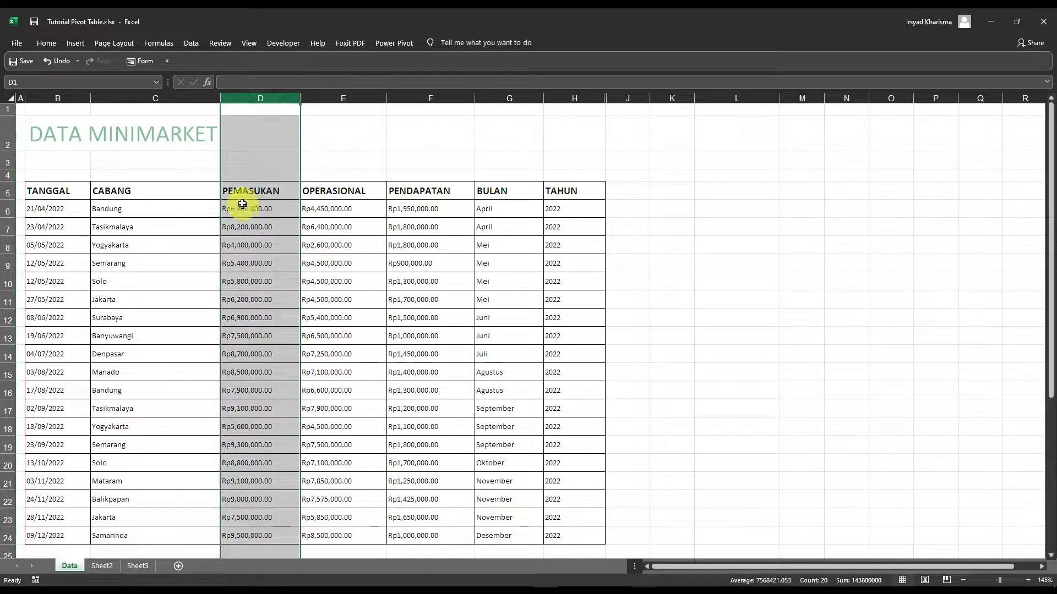
pyautogui.click(345, 97)
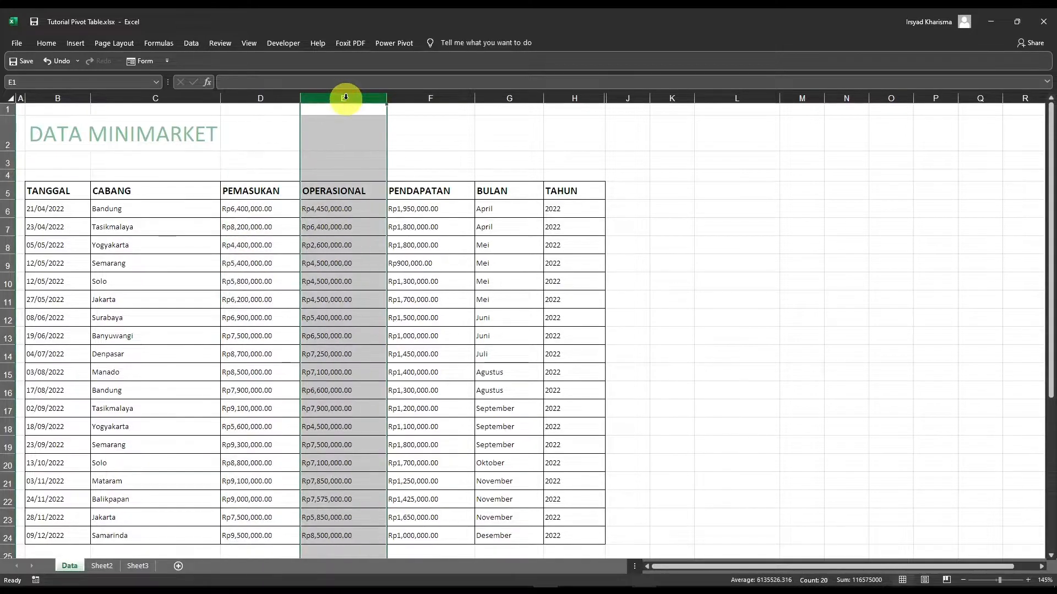
pyautogui.click(326, 208)
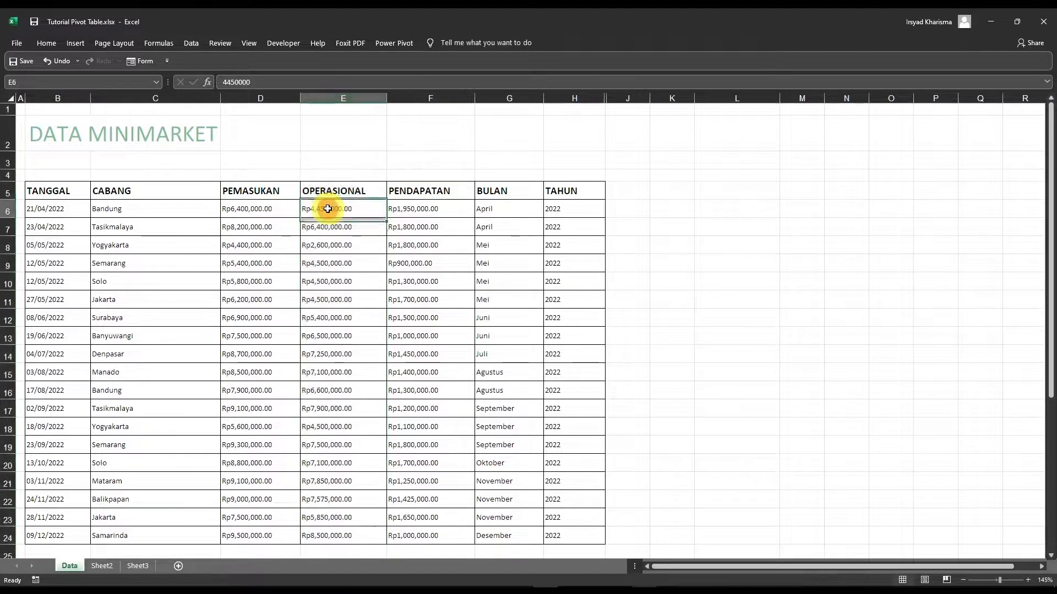
# Inspect the formulas behind the PENDAPATAN, BULAN and TAHUN values in the first data row, leaving them unedited
pyautogui.click(434, 97)
pyautogui.doubleClick(404, 209)
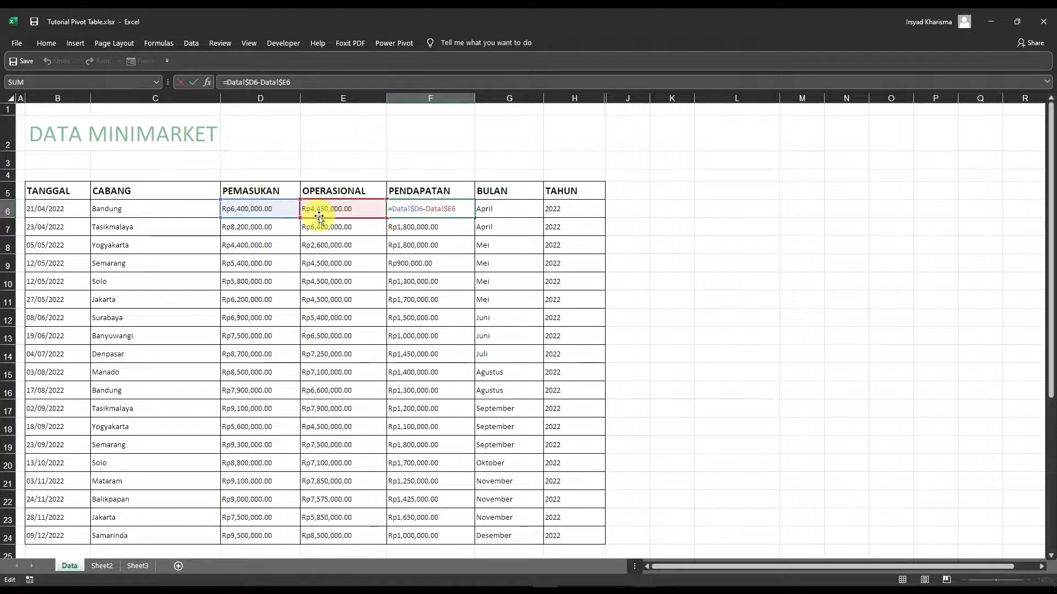
pyautogui.click(503, 207)
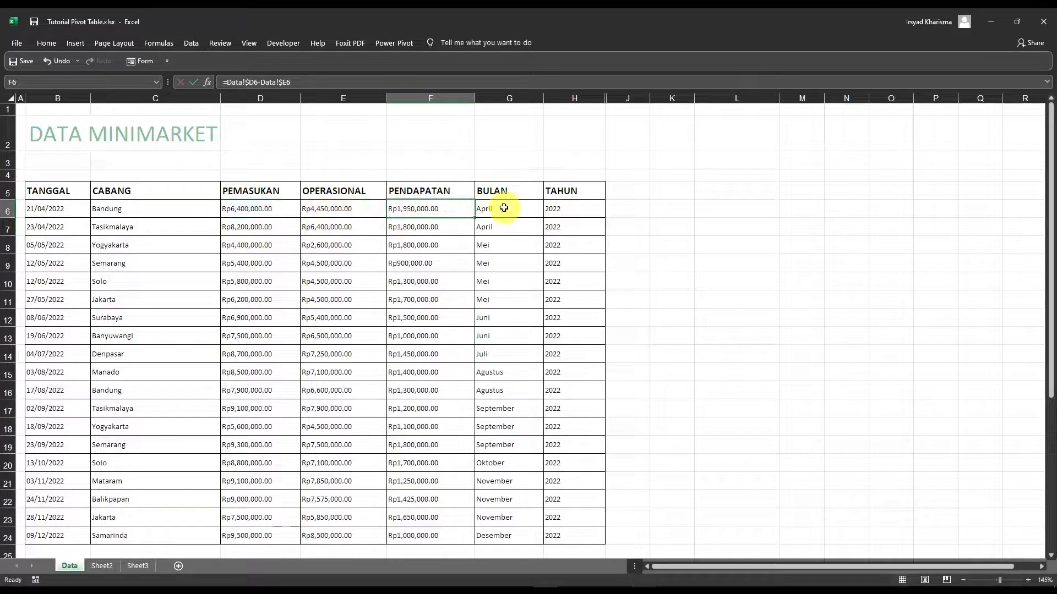
pyautogui.doubleClick(505, 208)
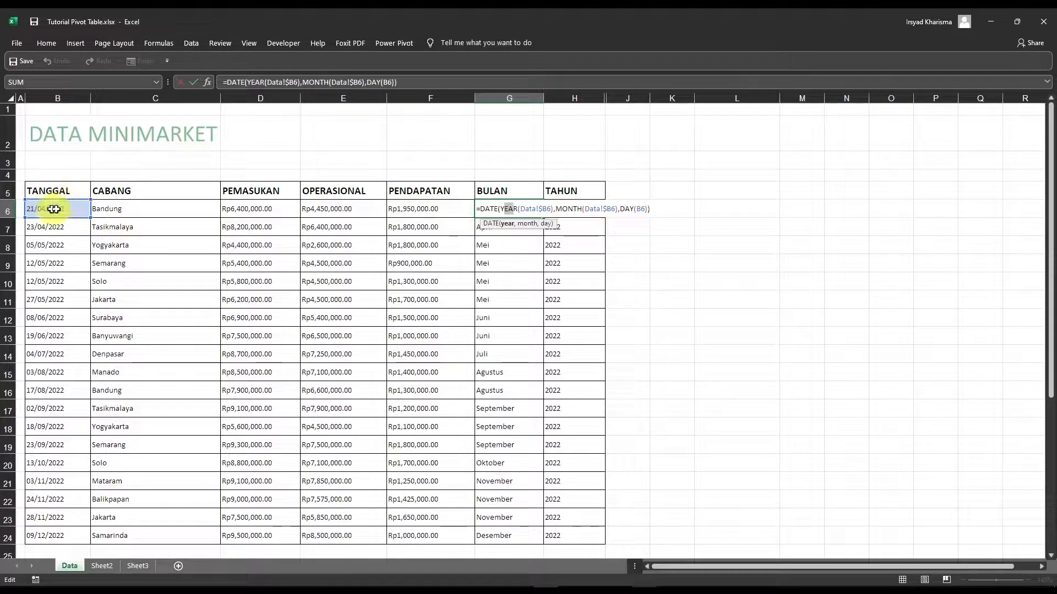
pyautogui.click(560, 209)
pyautogui.doubleClick(557, 210)
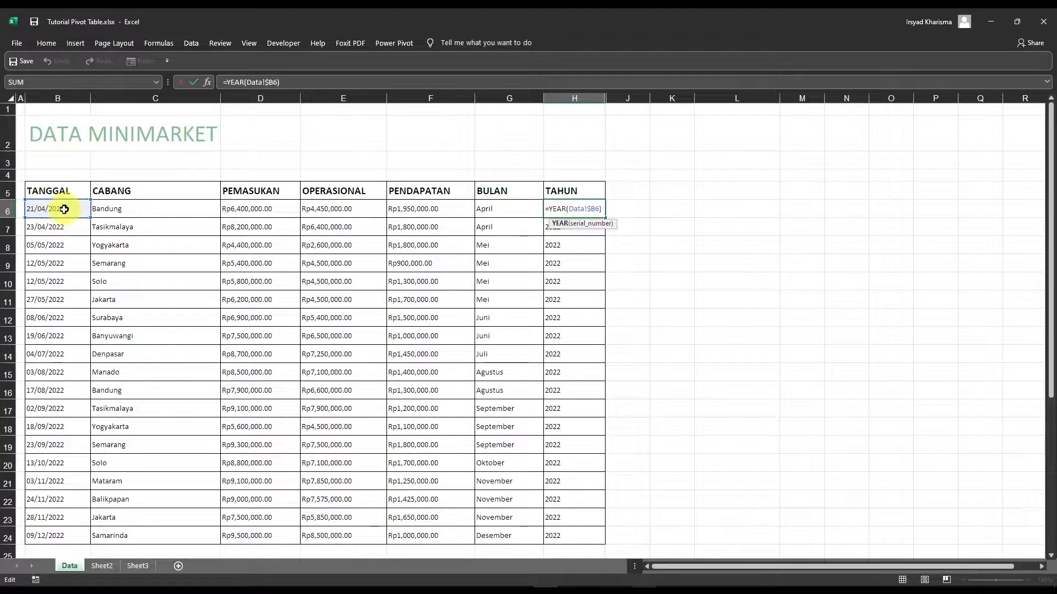
pyautogui.press('Escape')
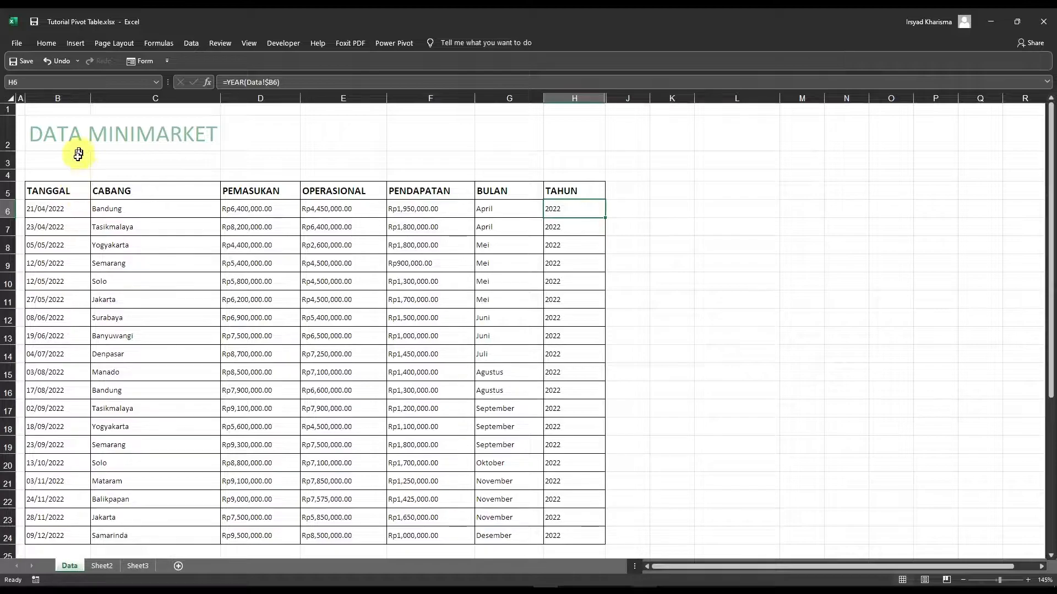
# Start a PivotTable from a table or range, with Data!$B$5:$H$24 as its source
pyautogui.click(95, 160)
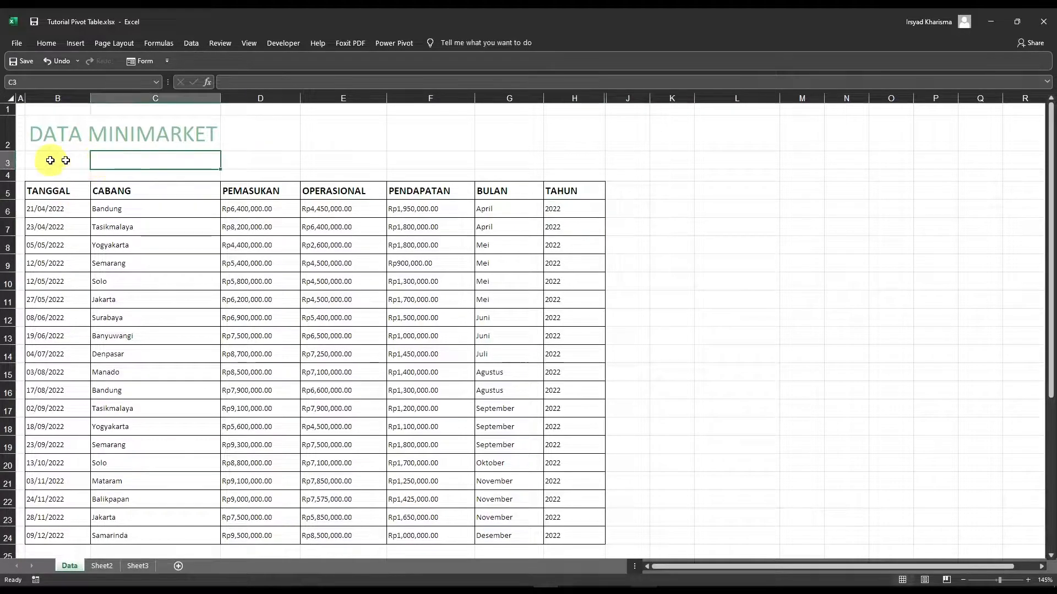
pyautogui.click(77, 44)
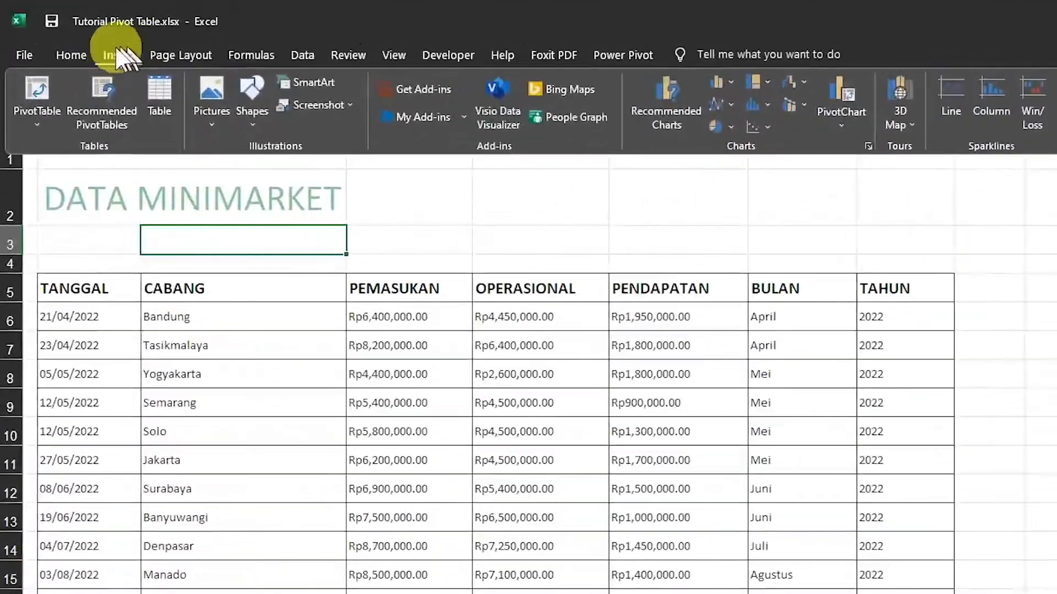
pyautogui.click(44, 116)
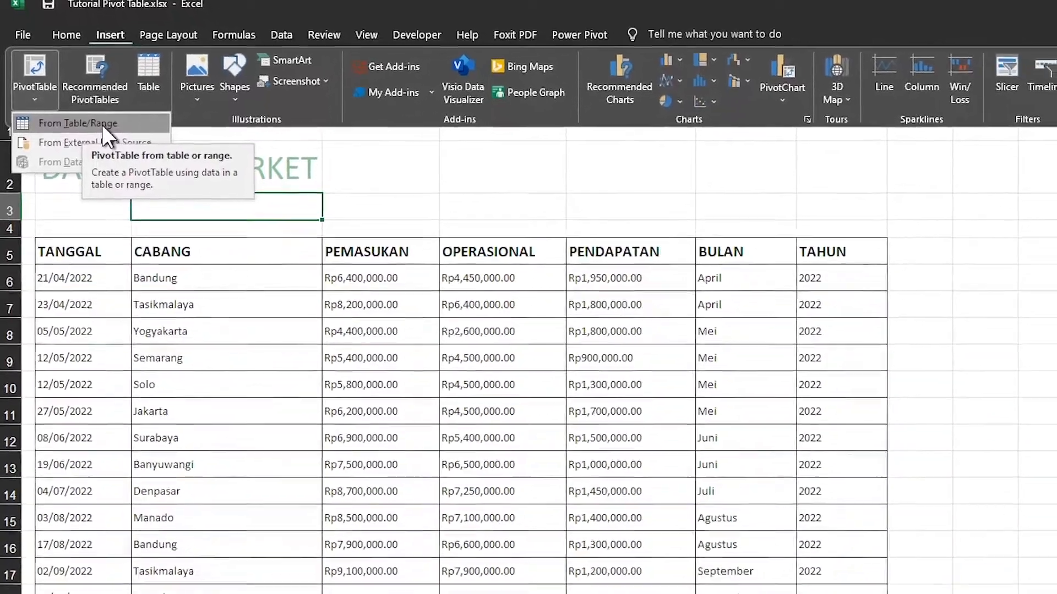
pyautogui.click(109, 152)
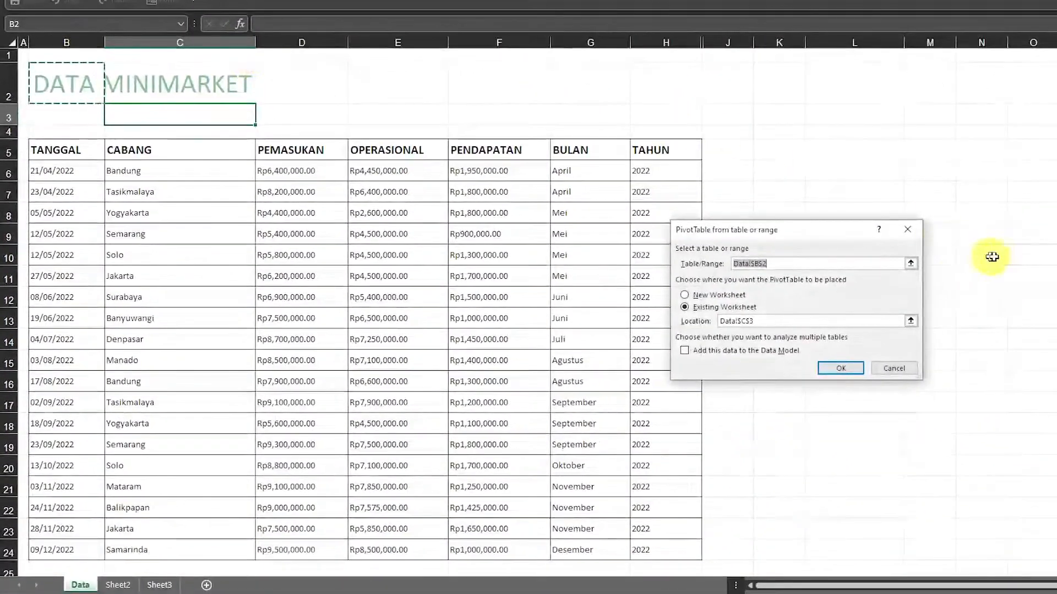
pyautogui.click(910, 263)
pyautogui.moveTo(57, 153); pyautogui.dragTo(642, 549)
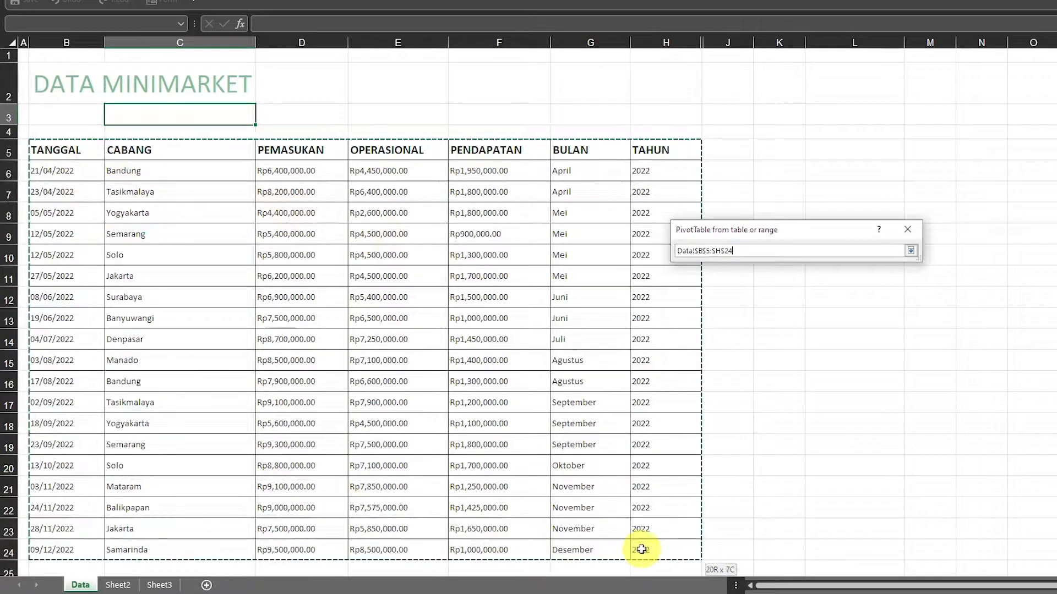
pyautogui.click(910, 251)
# Place the PivotTable in the existing worksheet at Sheet2!$B$2 and create it
pyautogui.click(685, 295)
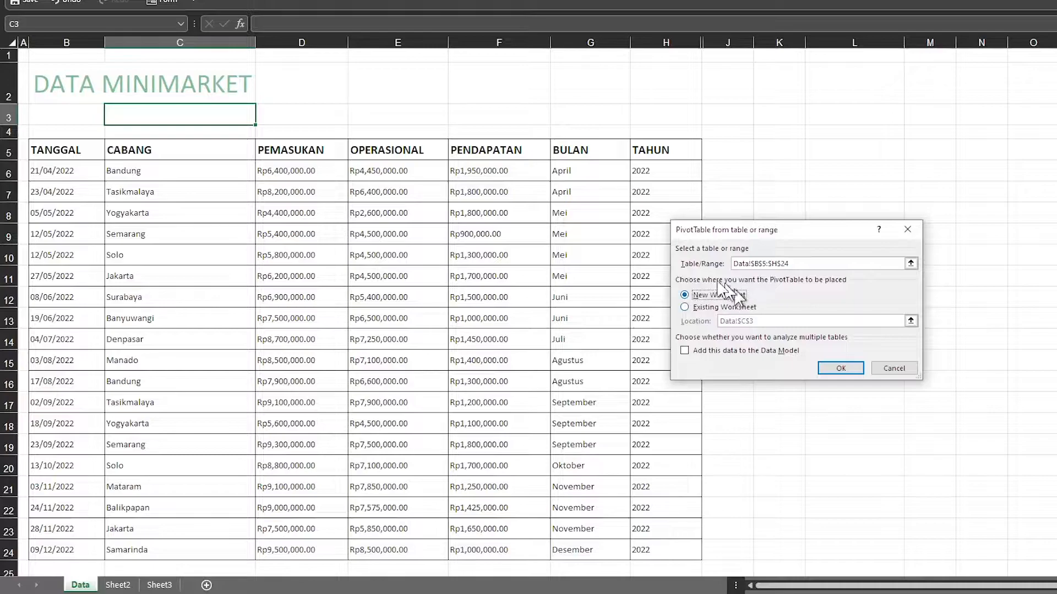
pyautogui.click(684, 307)
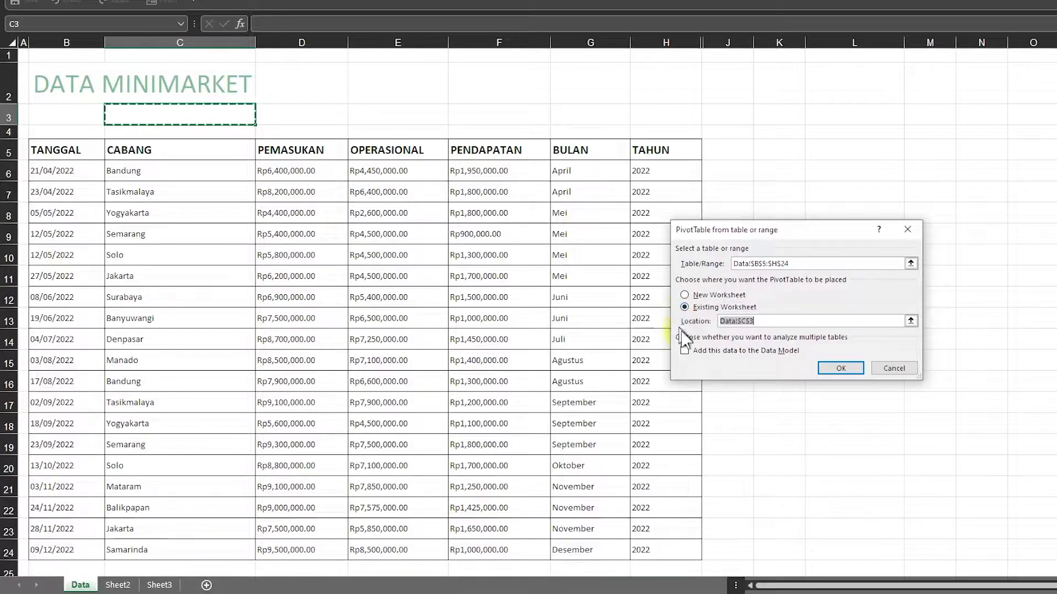
pyautogui.click(911, 321)
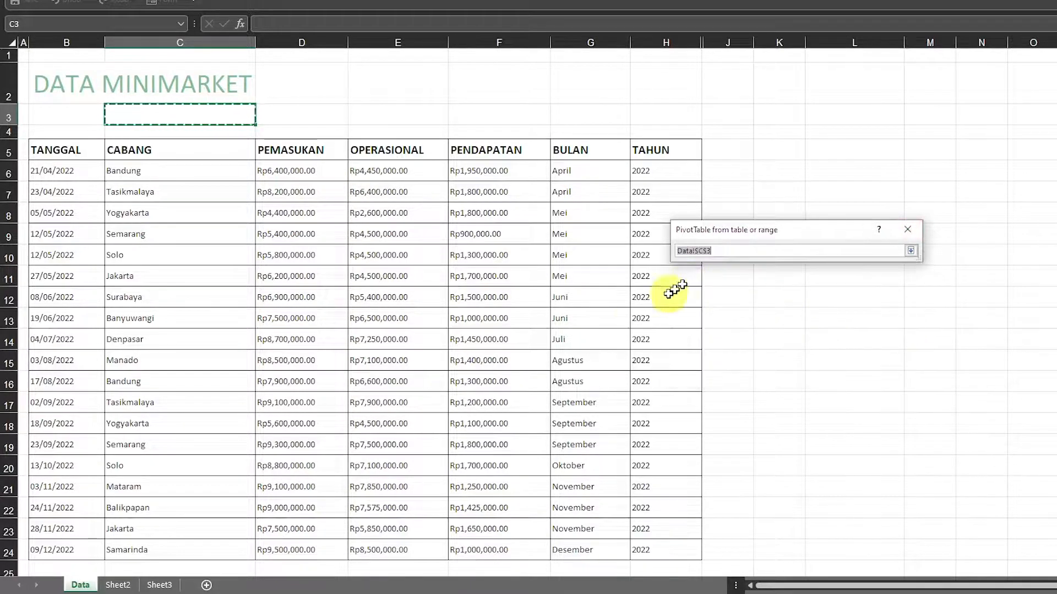
pyautogui.click(119, 587)
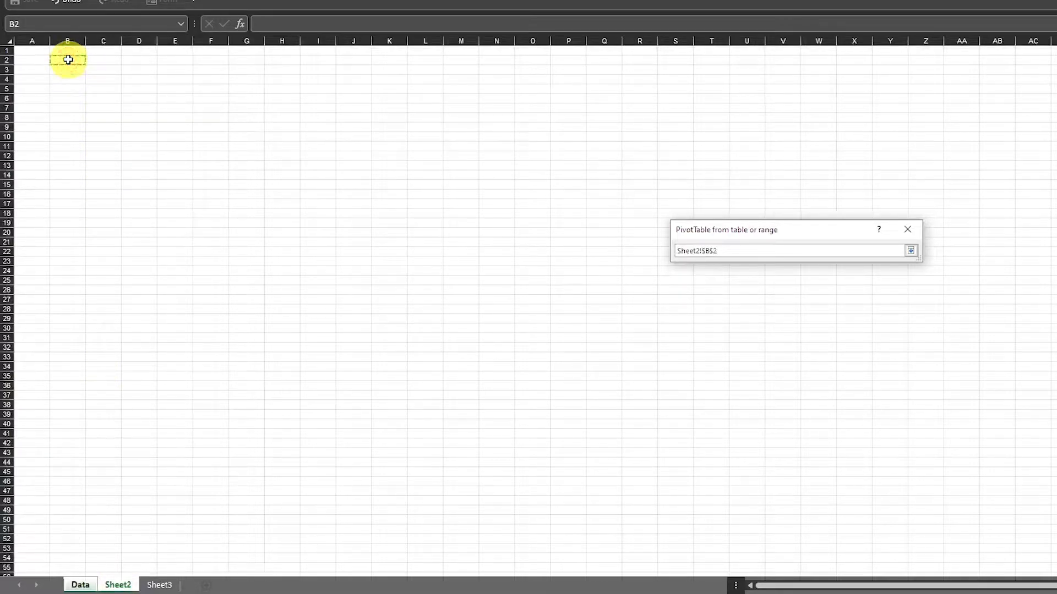
pyautogui.click(912, 251)
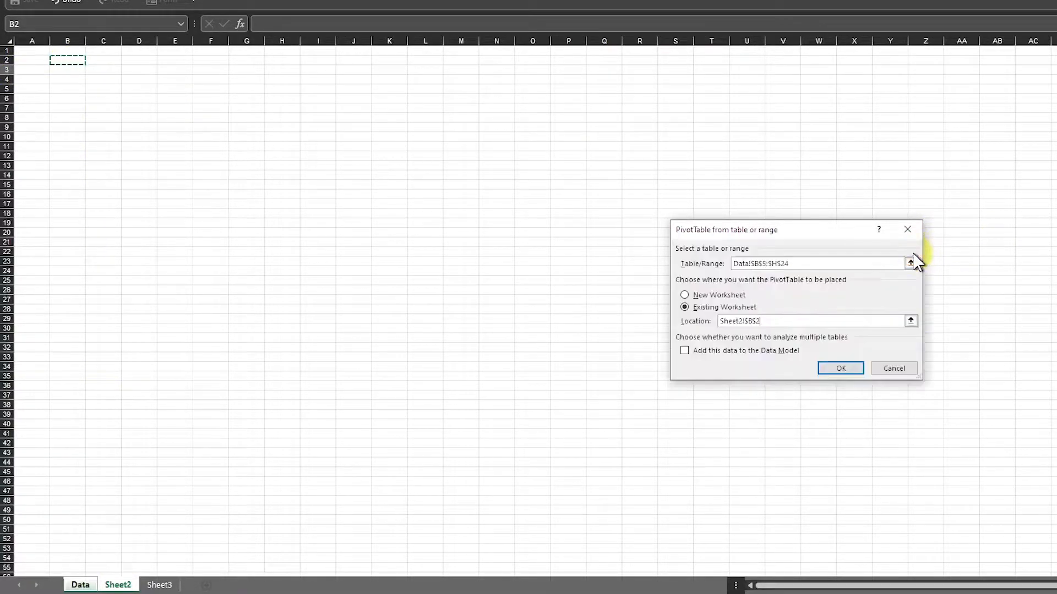
pyautogui.click(838, 368)
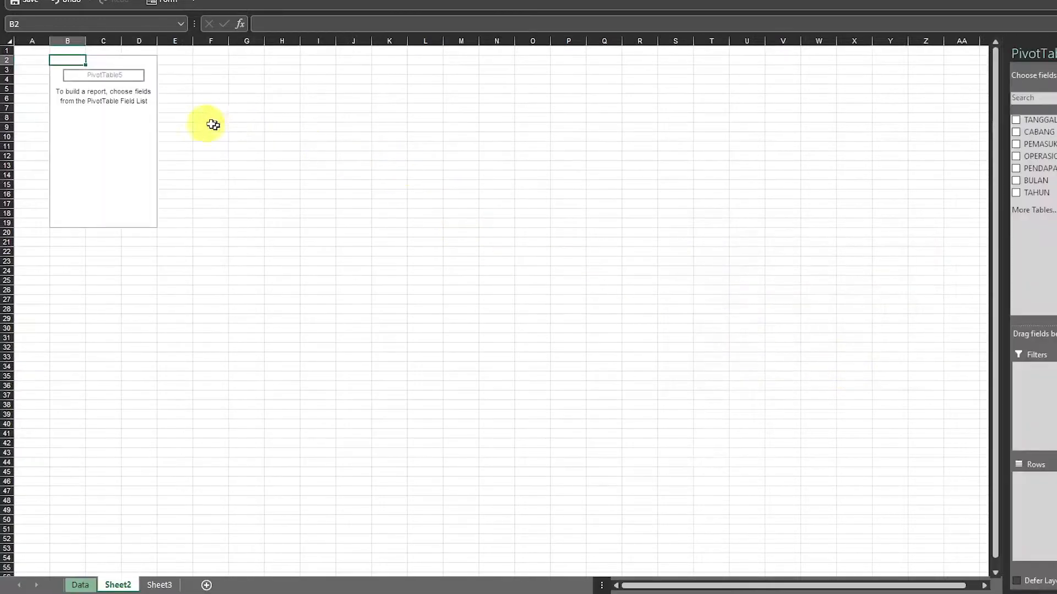
# Add CABANG as the PivotTable's row field and PEMASUKAN and OPERASIONAL as summed values
pyautogui.keyDown('ctrl'); pyautogui.scroll(4, 54, 69); pyautogui.keyUp('ctrl')
pyautogui.keyDown('ctrl'); pyautogui.scroll(3, 54, 69); pyautogui.keyUp('ctrl')
pyautogui.keyDown('ctrl'); pyautogui.scroll(-2, 54, 68); pyautogui.keyUp('ctrl')
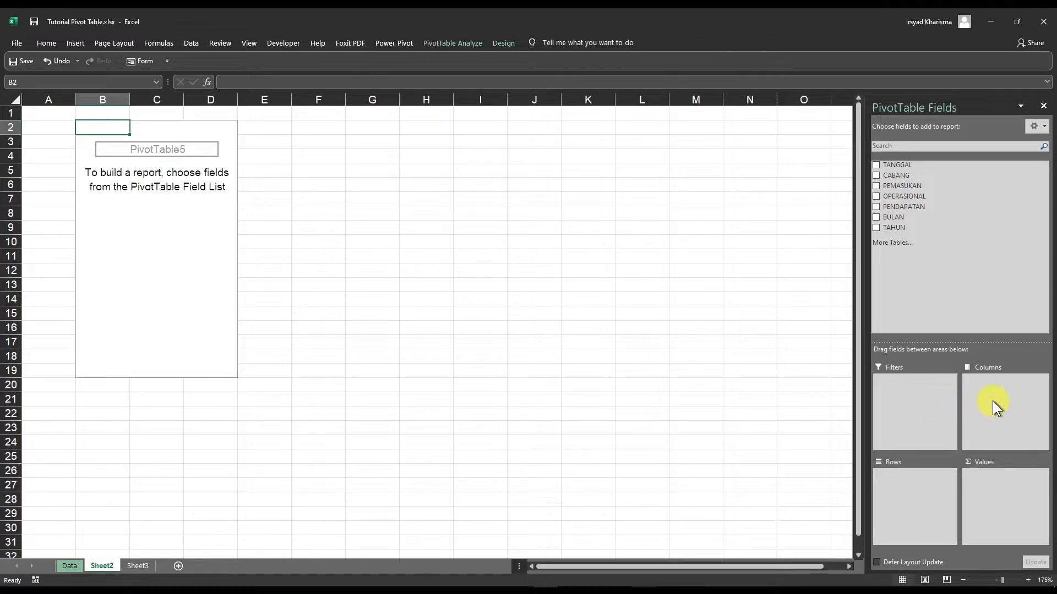
pyautogui.click(875, 175)
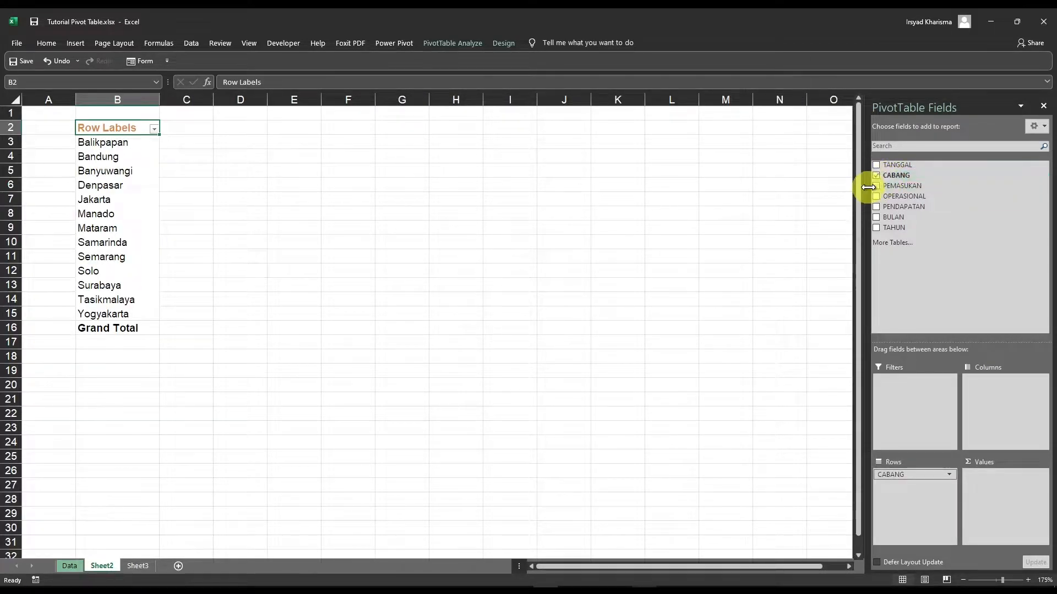
pyautogui.click(876, 186)
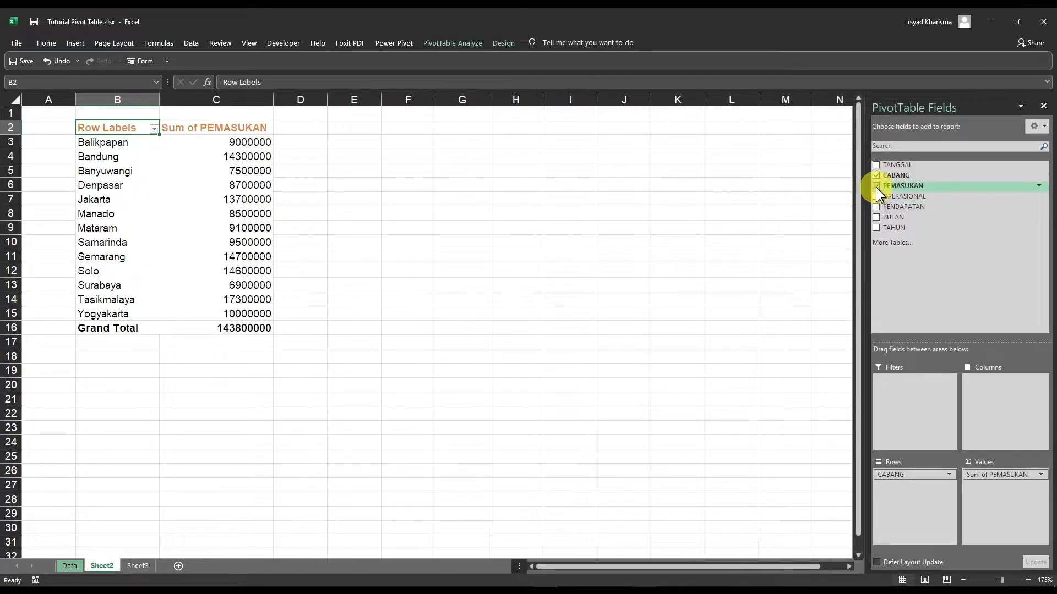
pyautogui.click(876, 196)
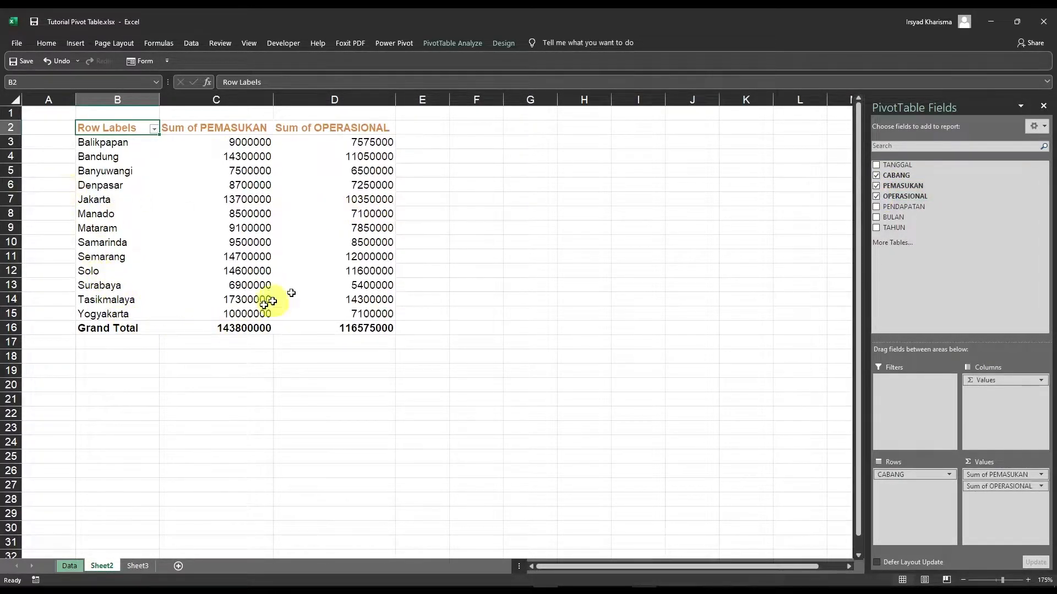
# Compare Bandung's PEMASUKAN total in the PivotTable with its two PEMASUKAN entries on the Data sheet
pyautogui.moveTo(117, 127); pyautogui.dragTo(354, 322)
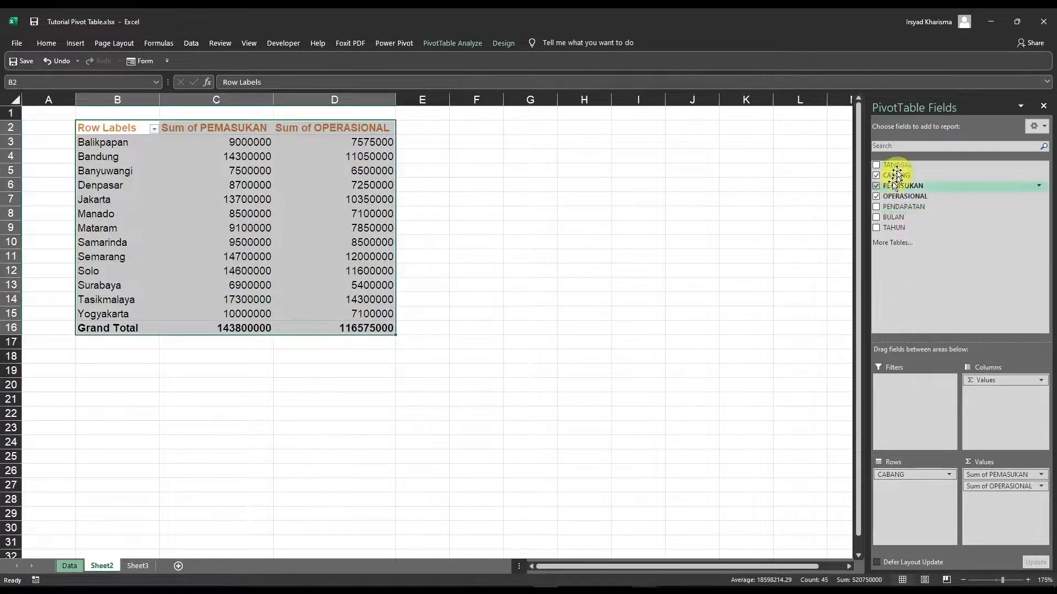
pyautogui.click(71, 565)
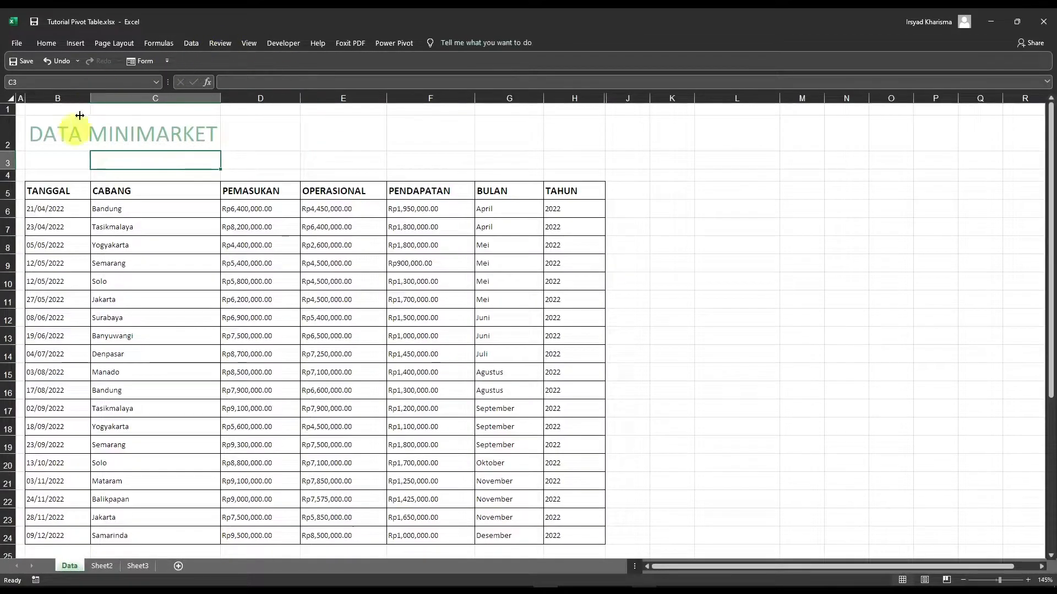
pyautogui.click(99, 566)
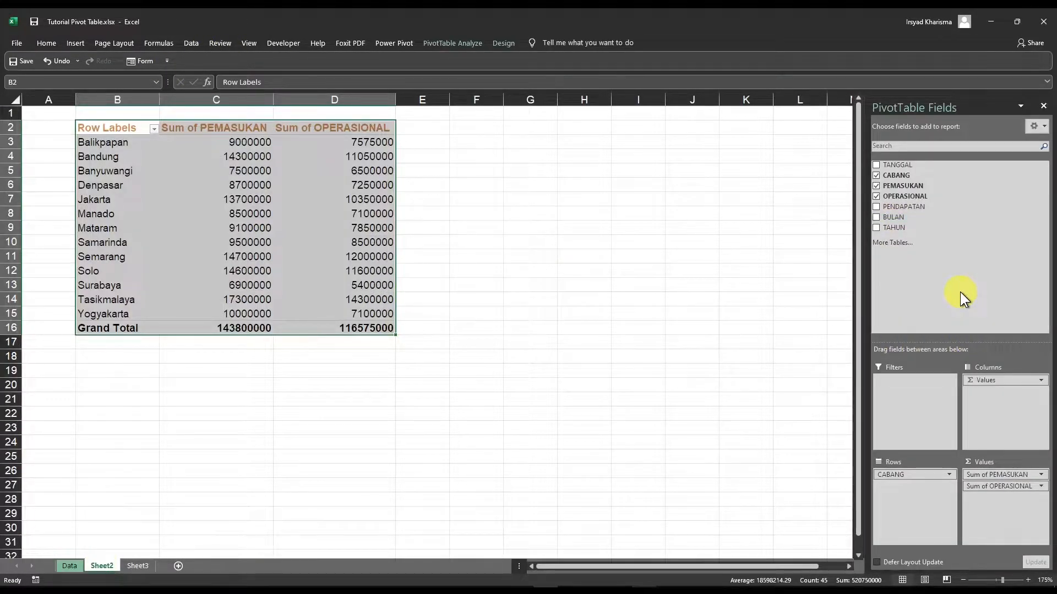
pyautogui.click(119, 143)
pyautogui.click(138, 157)
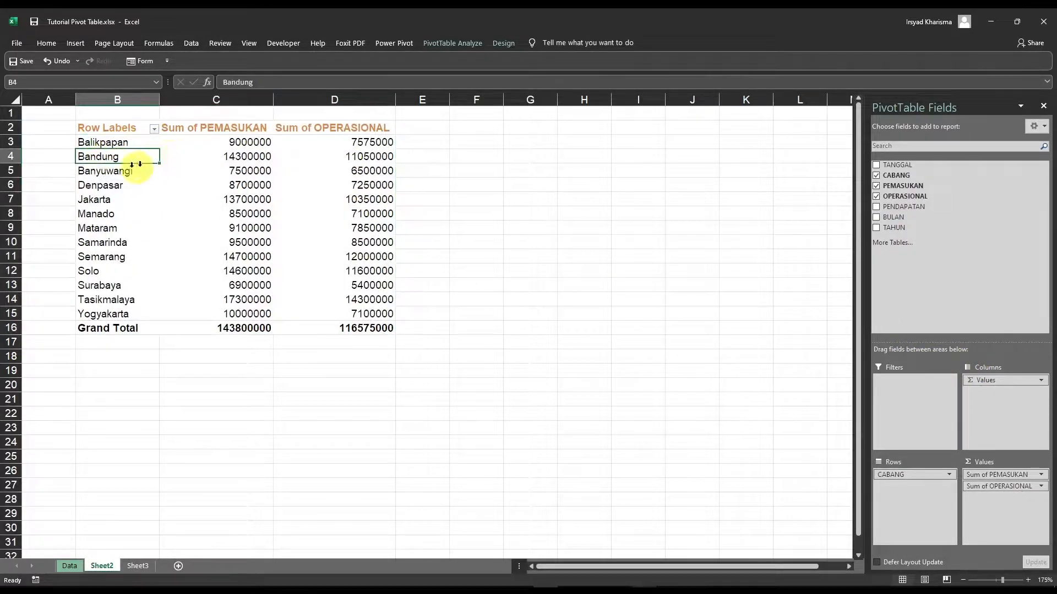
pyautogui.click(218, 159)
pyautogui.click(70, 567)
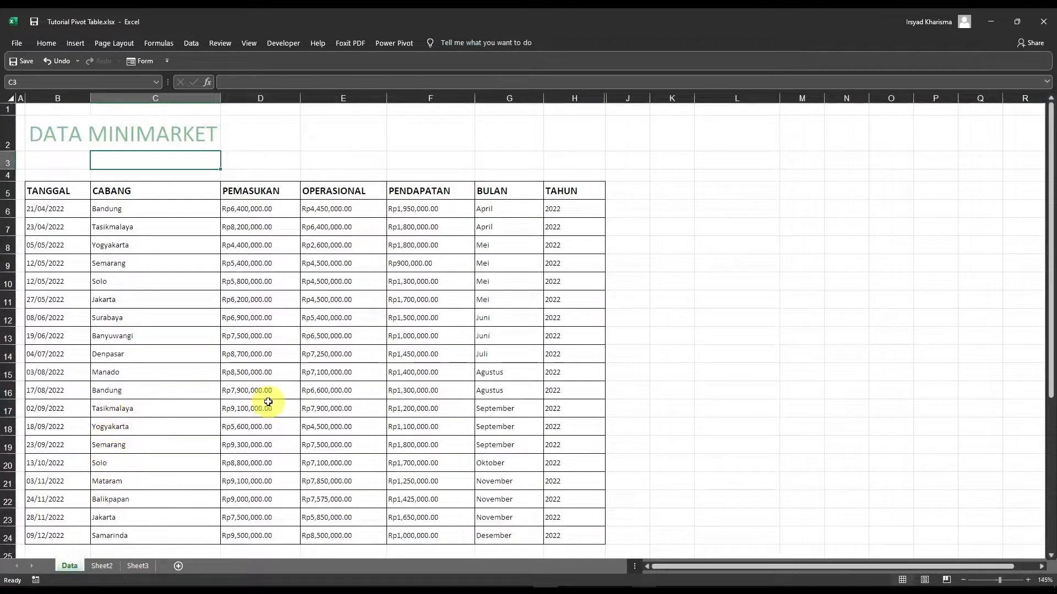
pyautogui.click(251, 393)
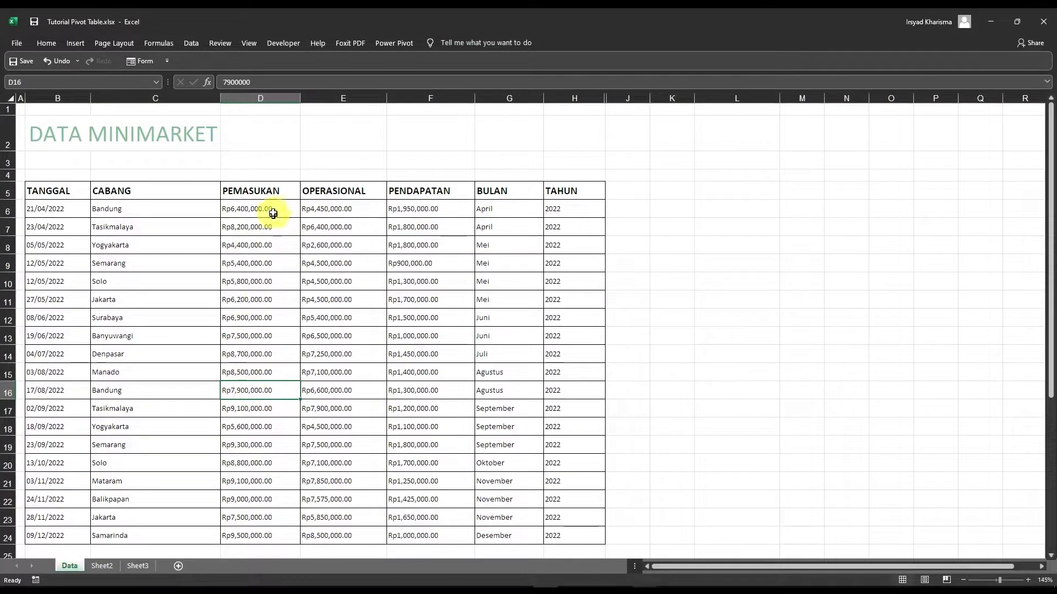
pyautogui.keyDown('ctrl'); pyautogui.click(237, 208); pyautogui.keyUp('ctrl')
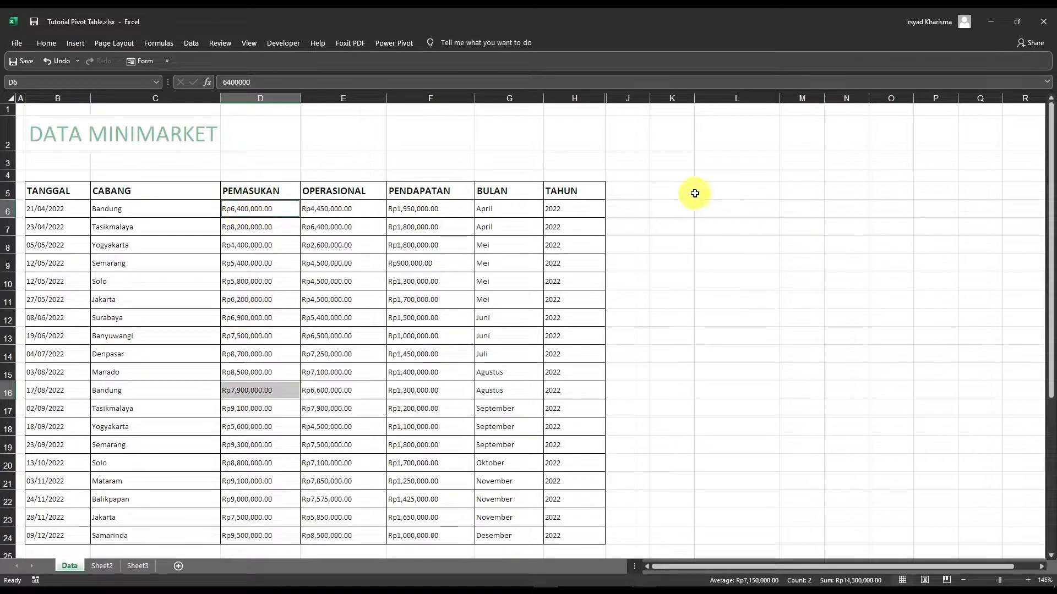
# In cell L5 of the Data sheet, enter a SUM formula adding Bandung's PEMASUKAN values in D6 and D16
pyautogui.click(715, 194)
pyautogui.write('=sum')
pyautogui.press('Tab')
pyautogui.click(253, 206)
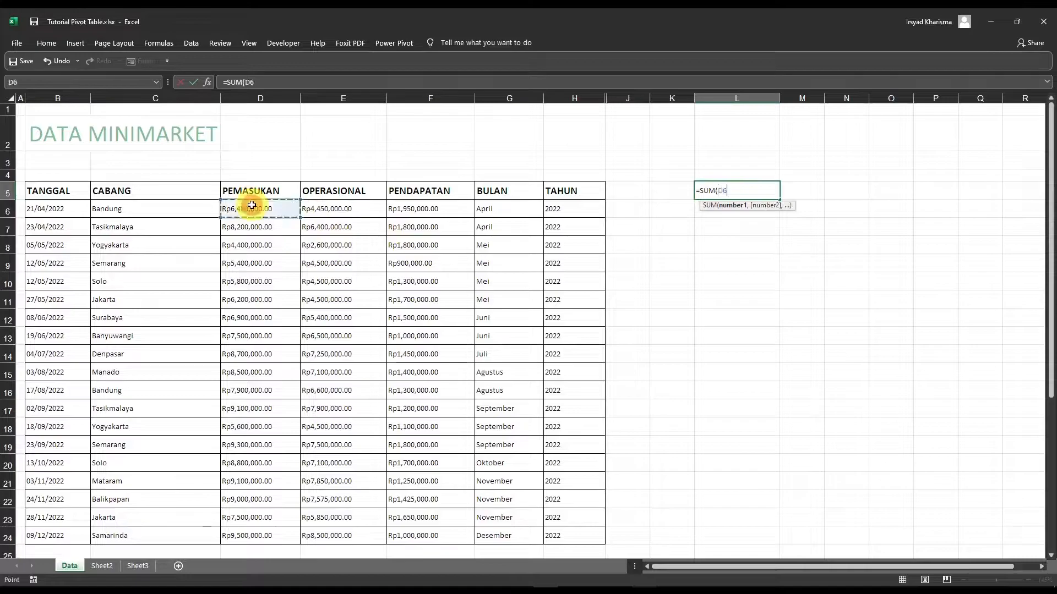
pyautogui.keyDown('ctrl'); pyautogui.click(241, 394); pyautogui.keyUp('ctrl')
pyautogui.press('Return')
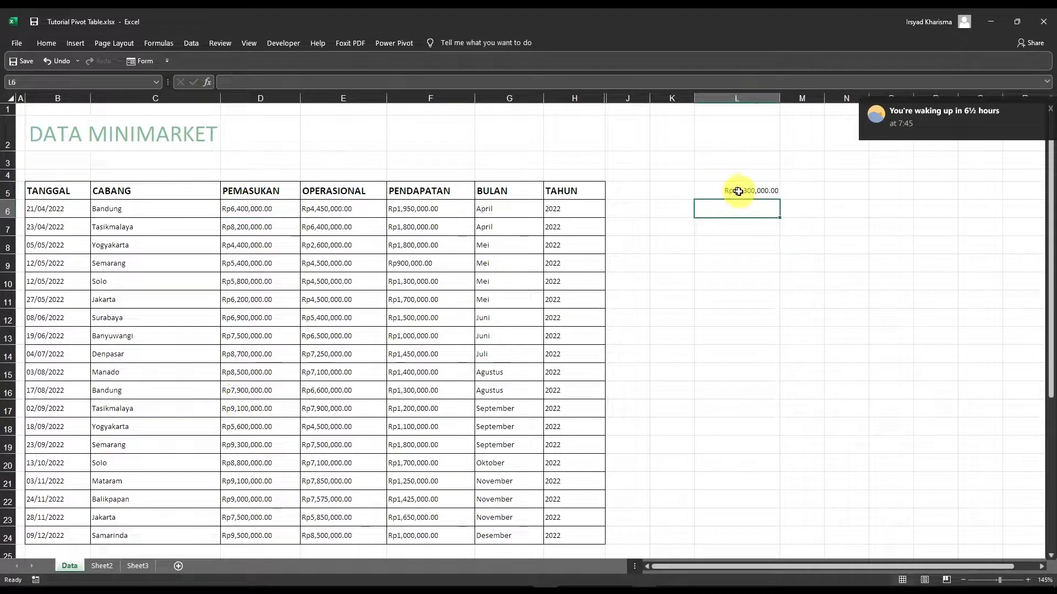
# Check Bandung's PEMASUKAN and OPERASIONAL totals in the Sheet2 PivotTable against the source data
pyautogui.click(102, 566)
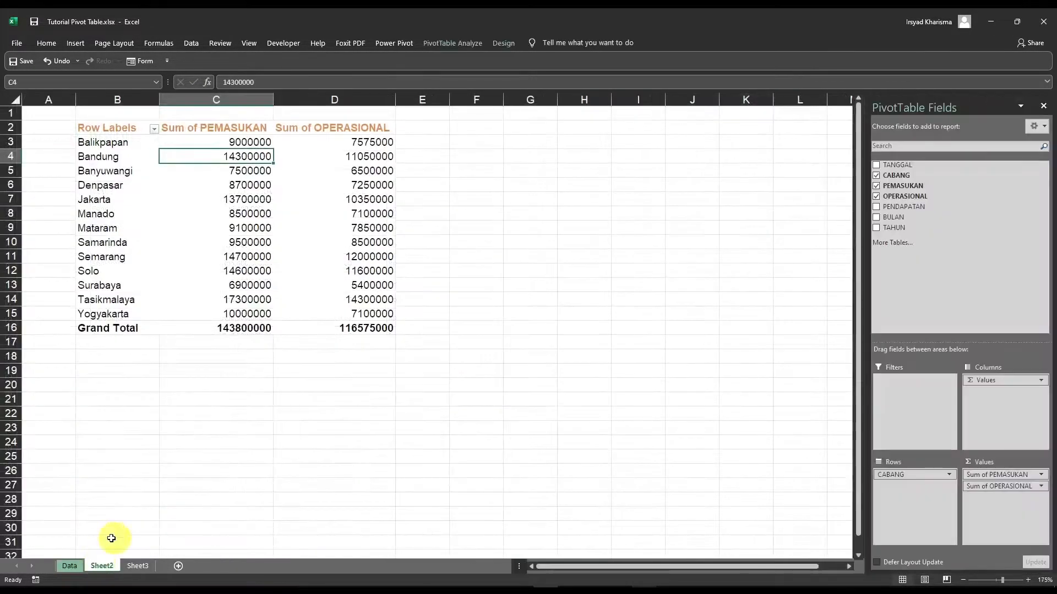
pyautogui.moveTo(113, 156); pyautogui.dragTo(217, 157)
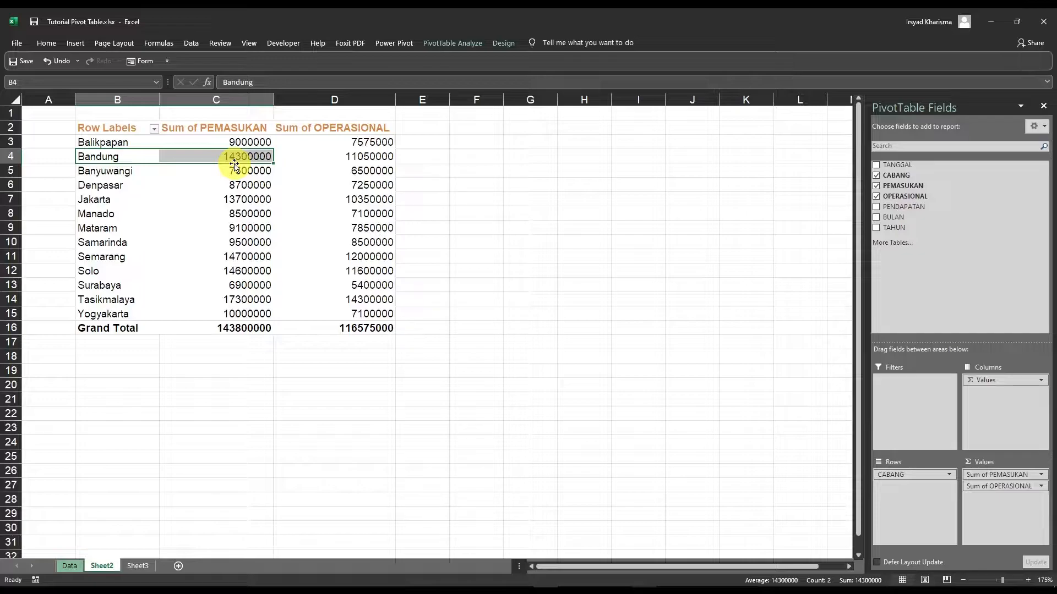
pyautogui.click(342, 157)
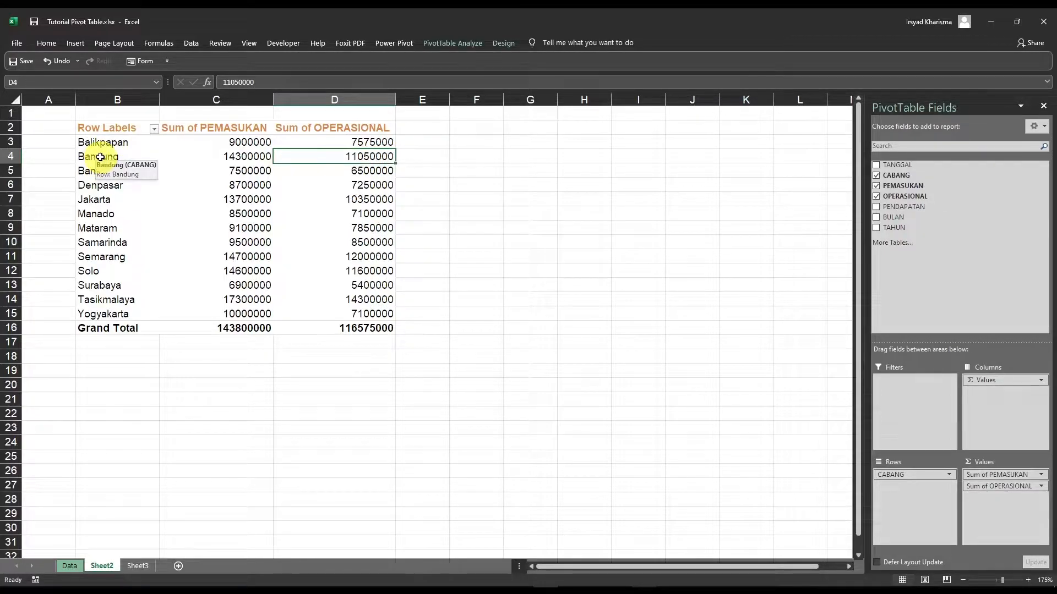
pyautogui.click(563, 170)
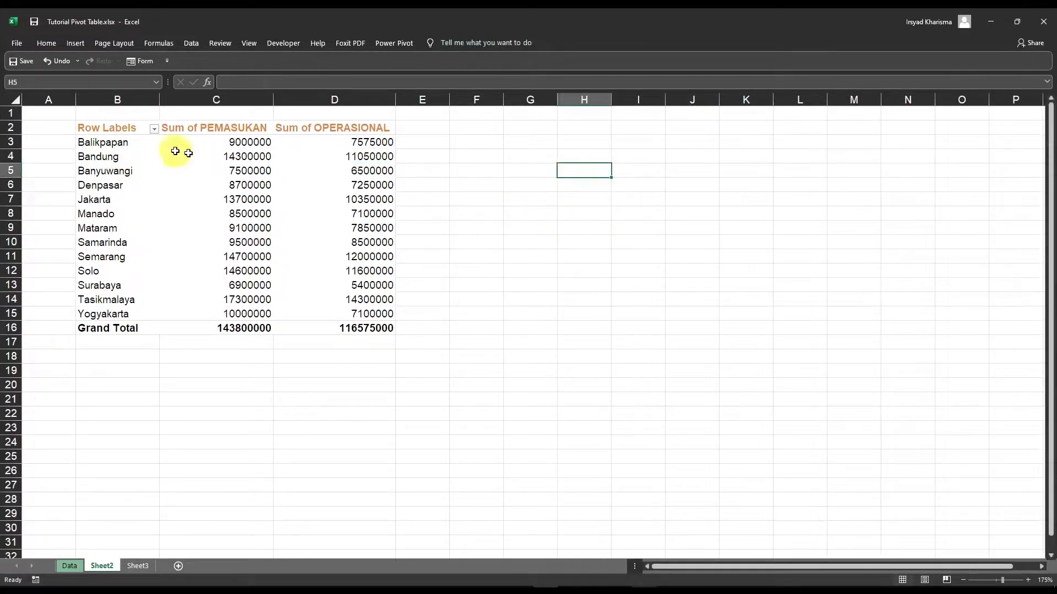
# Change the PivotTable's PEMASUKAN value field to summarise by Count
pyautogui.click(90, 128)
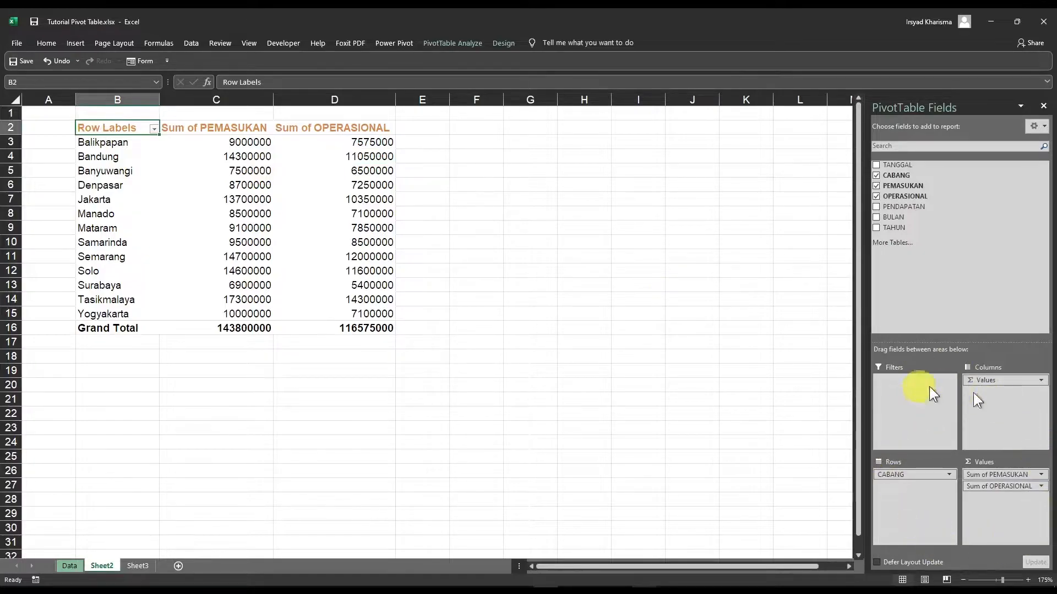
pyautogui.click(1013, 475)
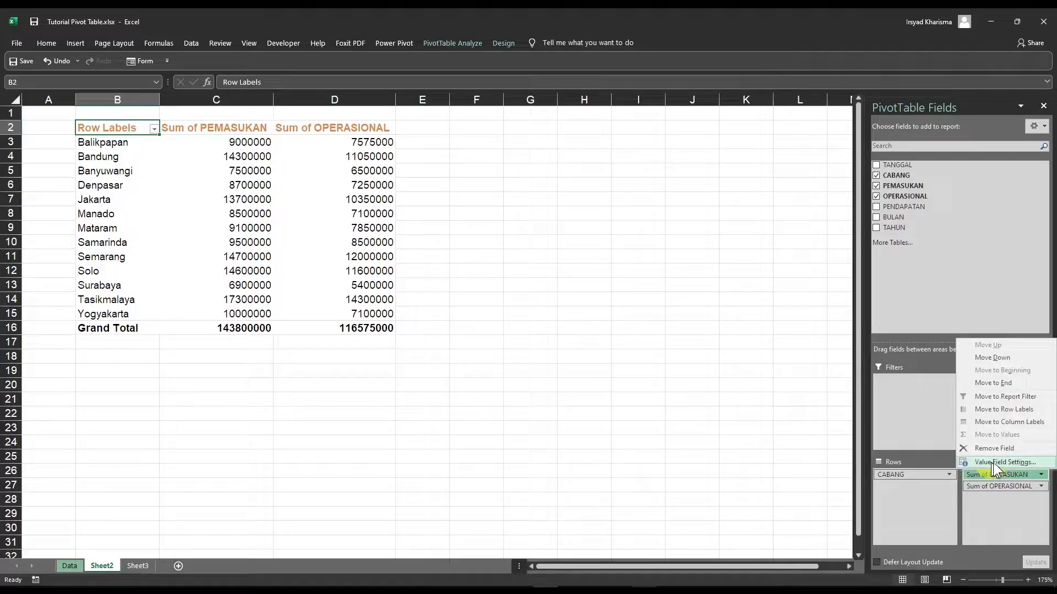
pyautogui.click(995, 463)
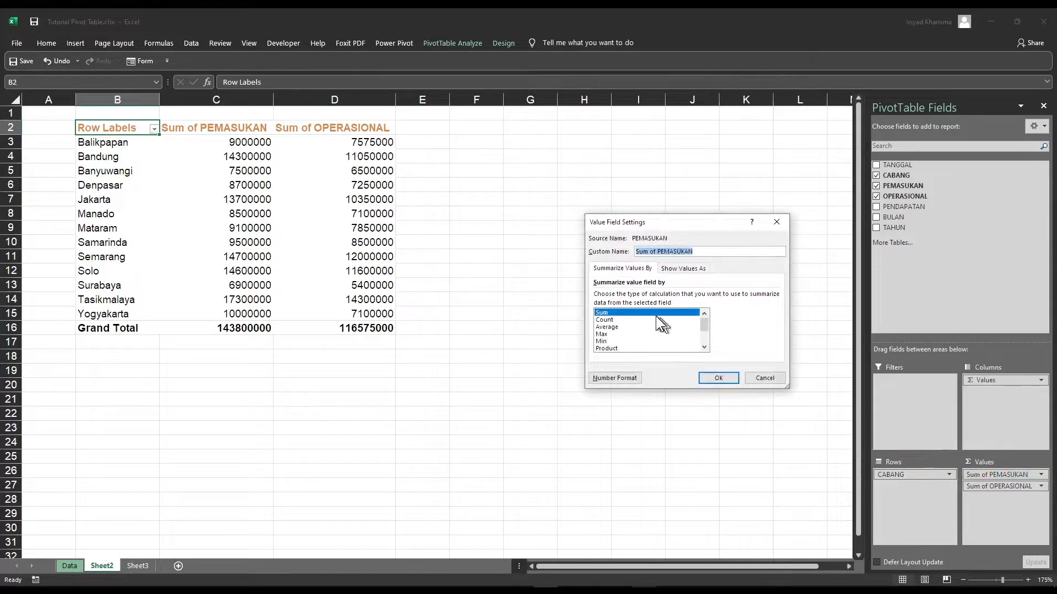
pyautogui.click(605, 321)
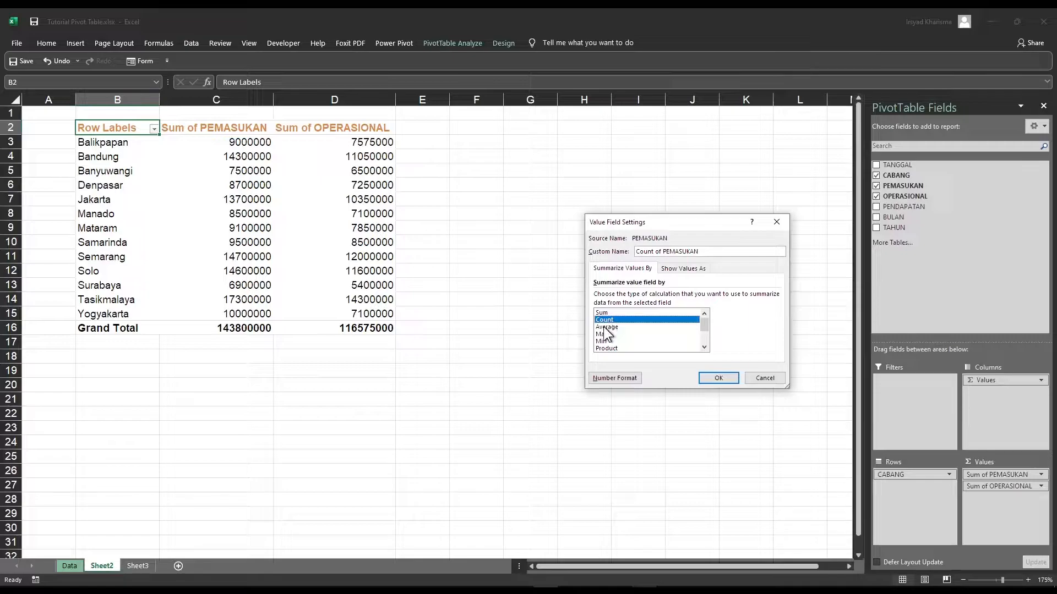
pyautogui.click(723, 379)
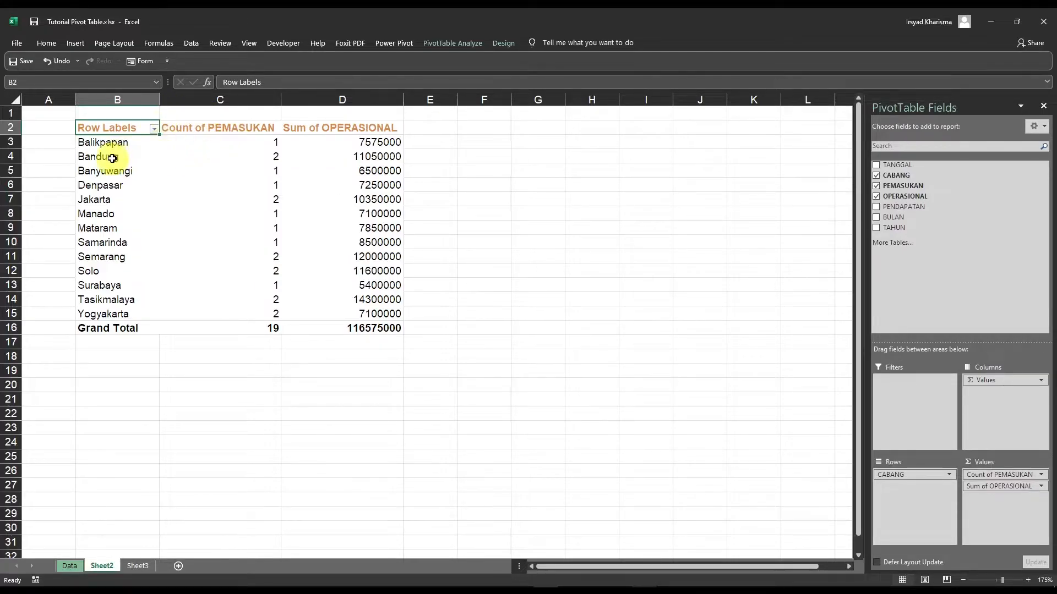
# Examine the PEMASUKAN counts for the individual branches in the PivotTable
pyautogui.click(255, 156)
pyautogui.click(275, 201)
pyautogui.press('Down')
pyautogui.press('Down')
pyautogui.press('Down')
pyautogui.press('Down')
pyautogui.press('Down')
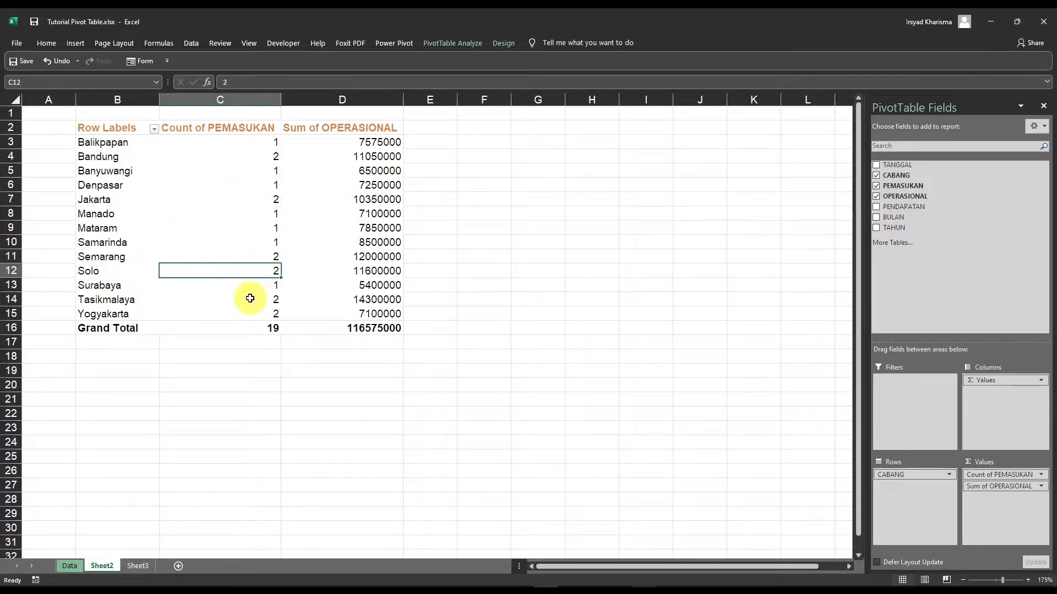
pyautogui.click(250, 301)
pyautogui.click(251, 311)
pyautogui.click(257, 285)
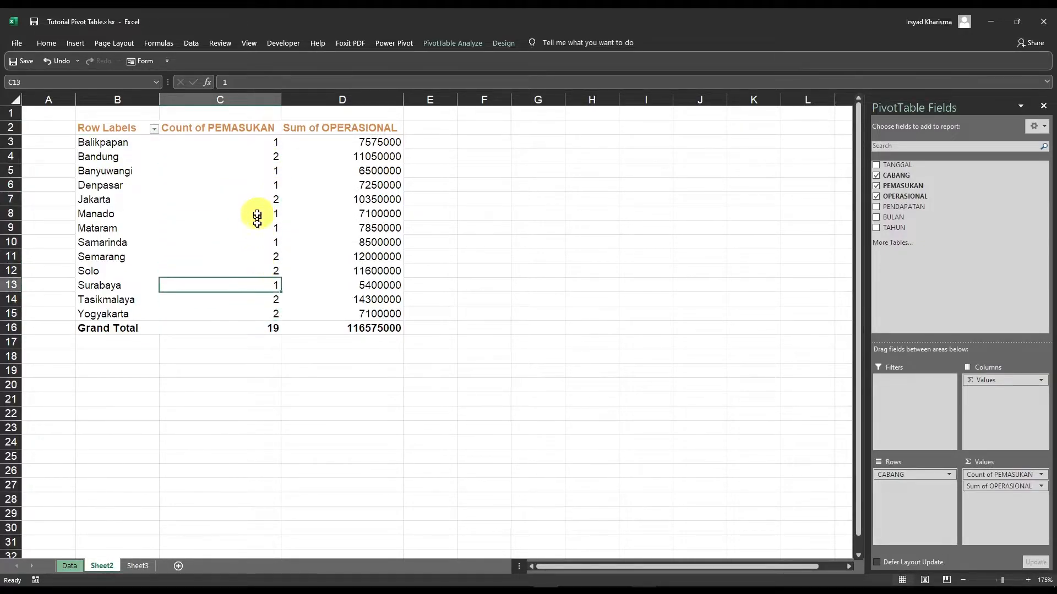
# Set the PivotTable's PEMASUKAN value field to summarise by Average
pyautogui.click(981, 474)
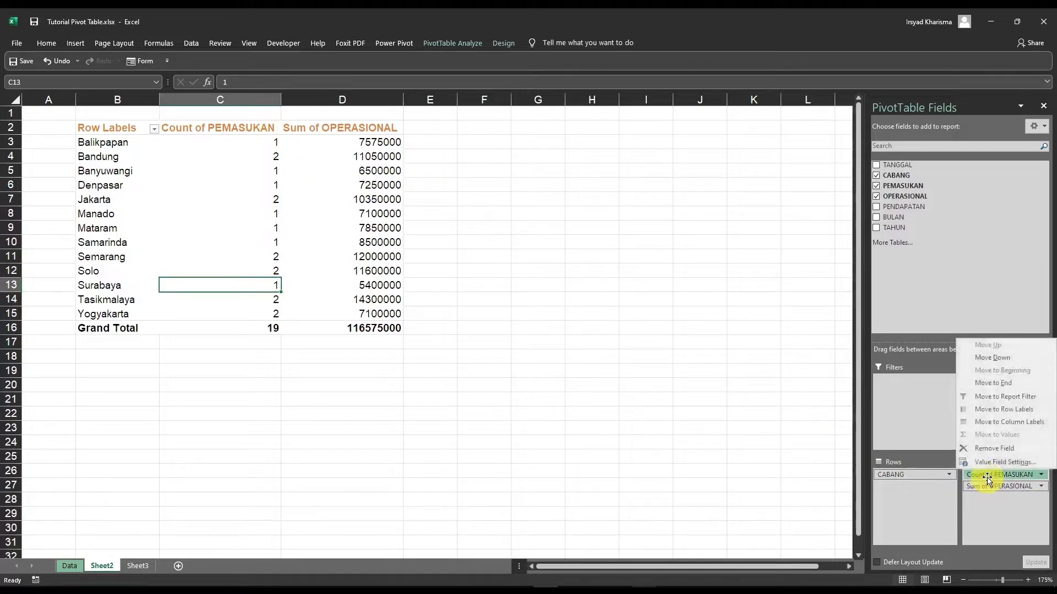
pyautogui.click(992, 462)
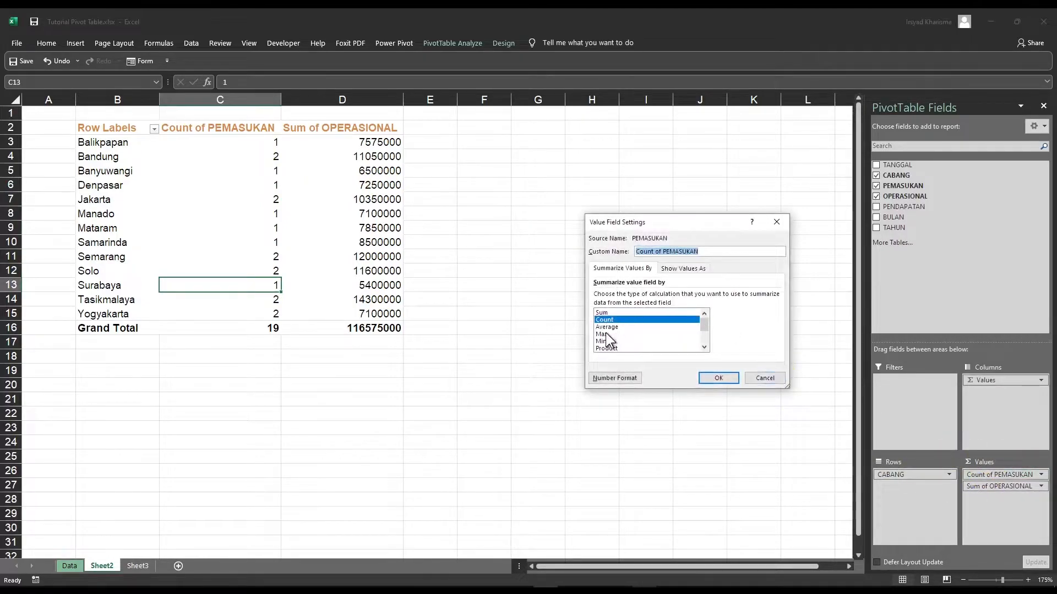
pyautogui.click(609, 327)
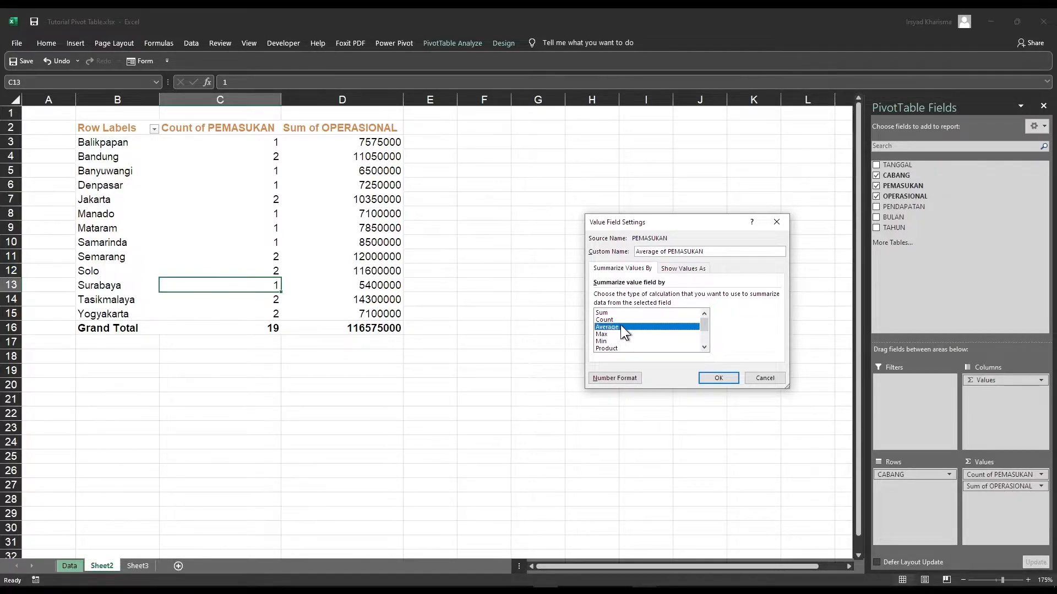
pyautogui.click(718, 378)
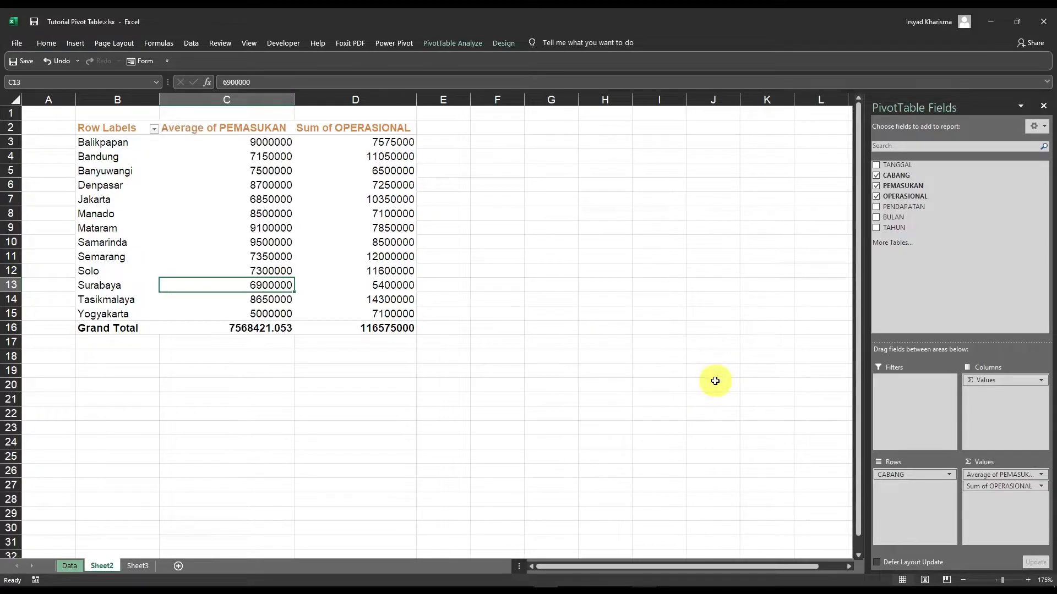
# Examine the branches' average PEMASUKAN values from Surabaya up to Bandung
pyautogui.press('Up')
pyautogui.press('Up')
pyautogui.press('Up')
pyautogui.press('Up')
pyautogui.press('Up')
pyautogui.press('Up')
pyautogui.press('Up')
pyautogui.press('Up')
pyautogui.press('Up')
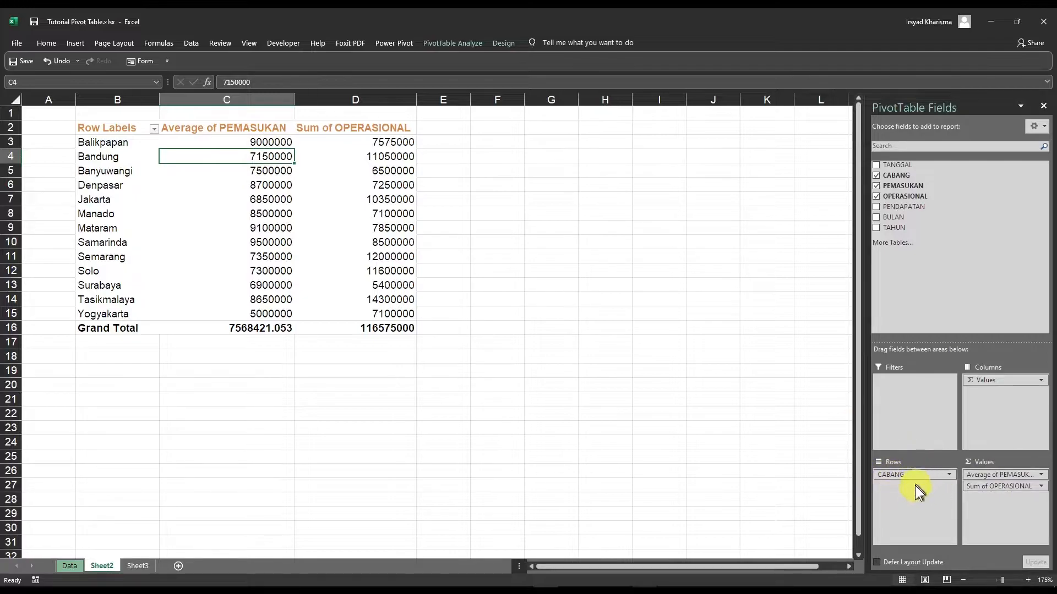
# Examine how the CABANG row field lays out the branches in PivotTable rows 3 to 16
pyautogui.click(897, 476)
pyautogui.click(901, 494)
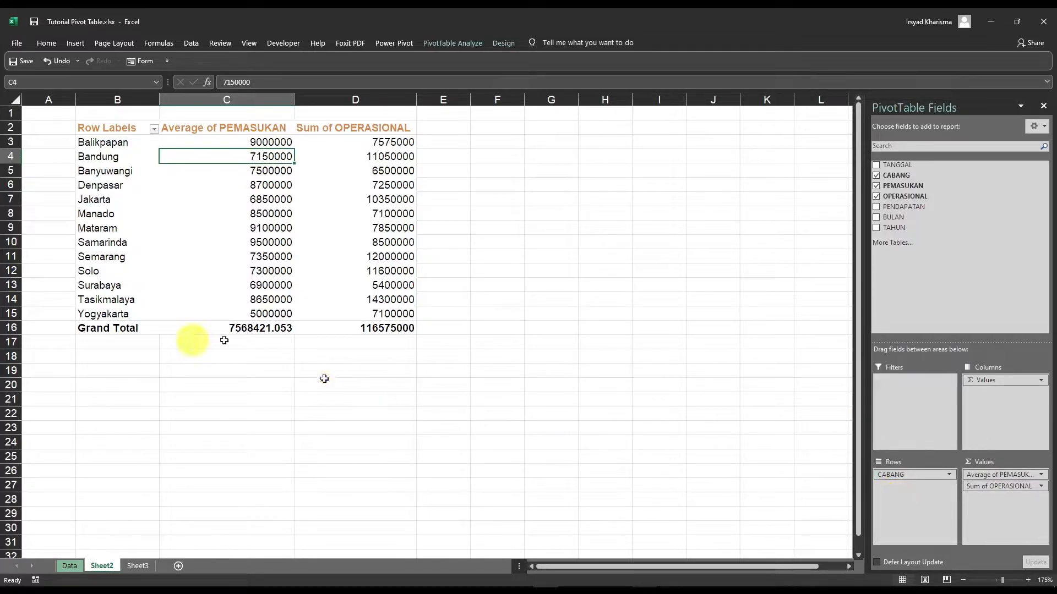
pyautogui.moveTo(15, 144); pyautogui.dragTo(12, 328)
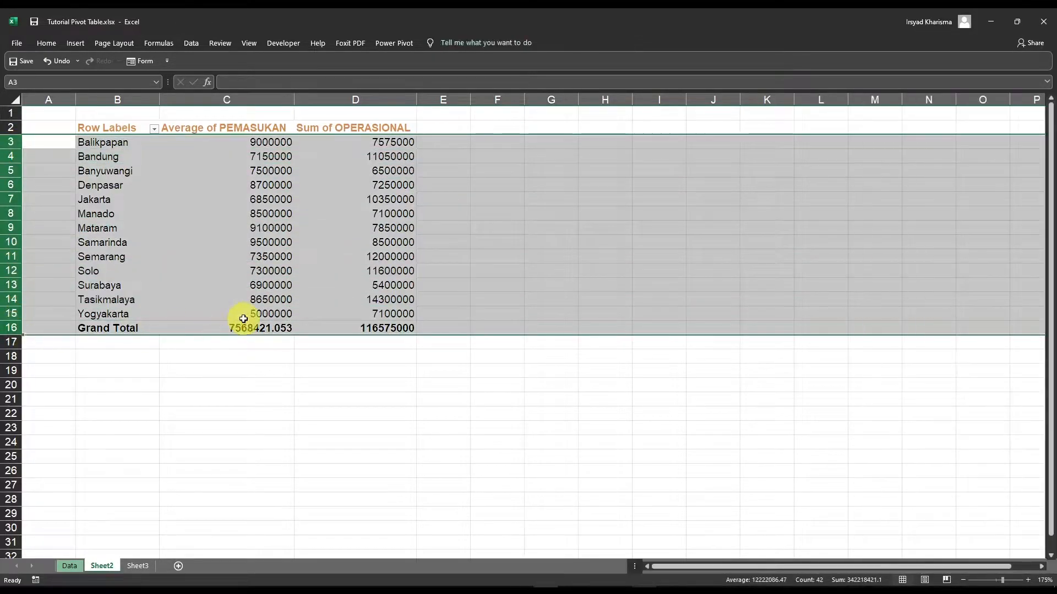
pyautogui.click(272, 342)
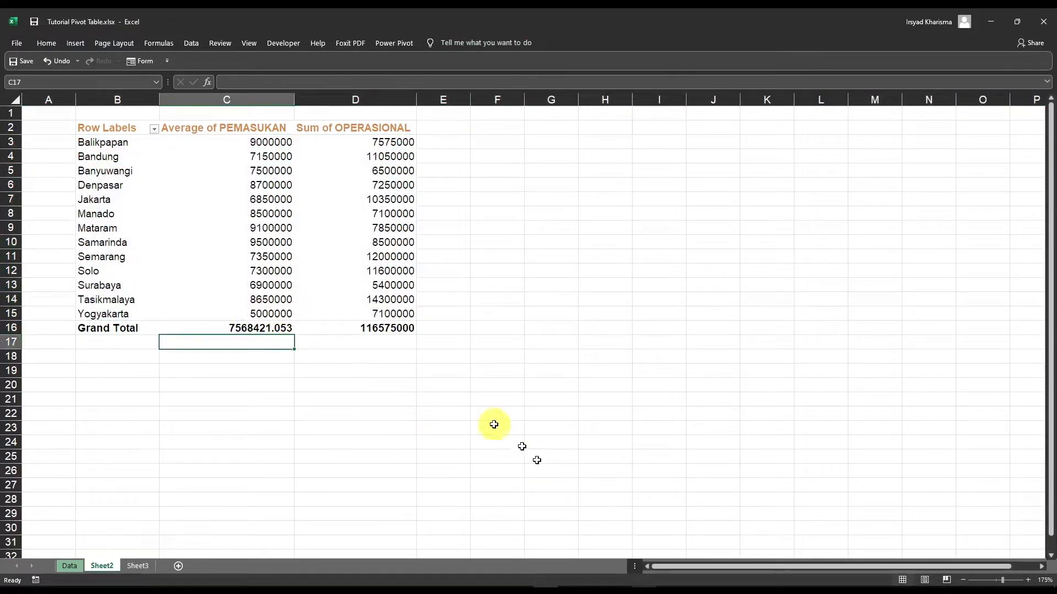
# Move the CABANG field from Rows to Columns and look over the resulting branch columns
pyautogui.click(110, 129)
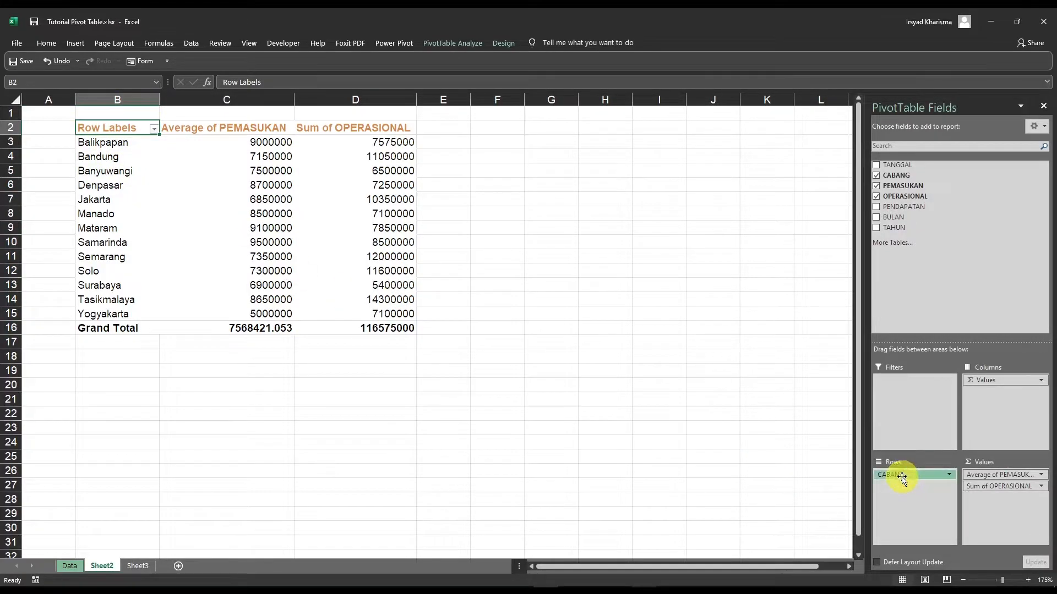
pyautogui.moveTo(902, 477); pyautogui.dragTo(986, 405)
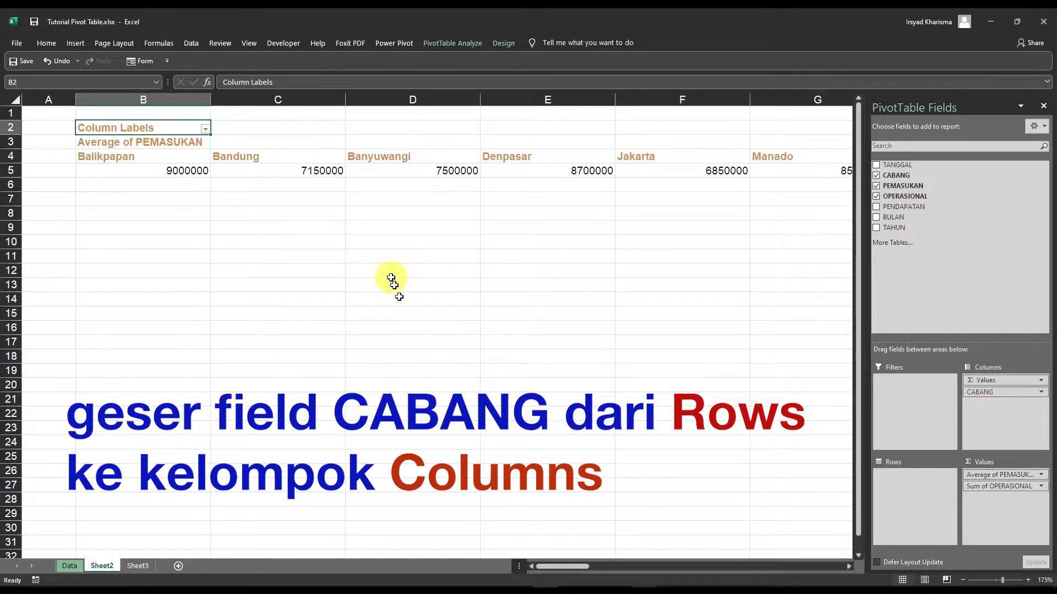
pyautogui.click(275, 103)
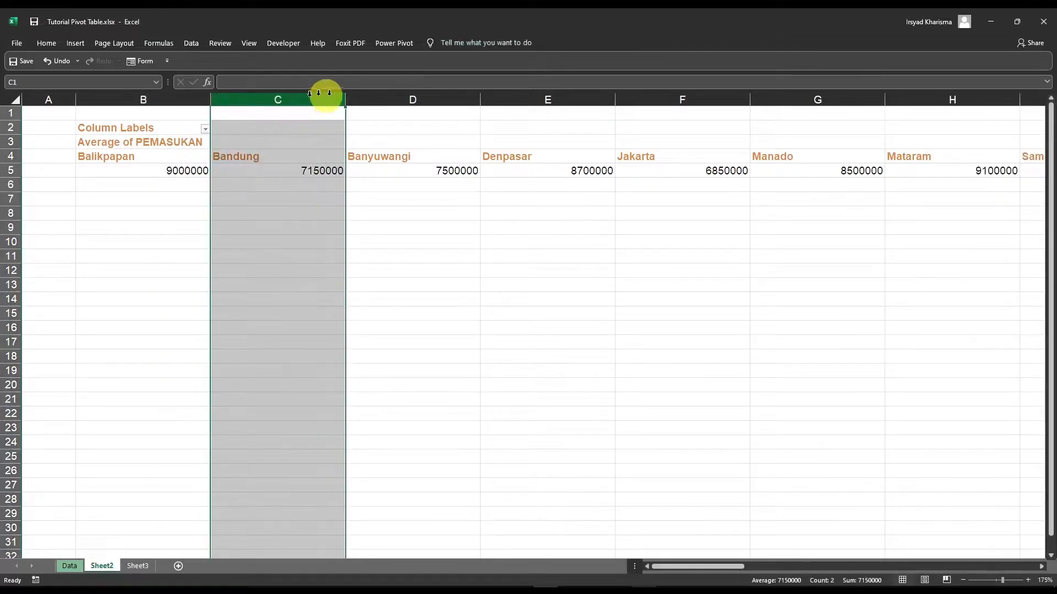
pyautogui.click(397, 94)
pyautogui.click(524, 95)
pyautogui.click(655, 94)
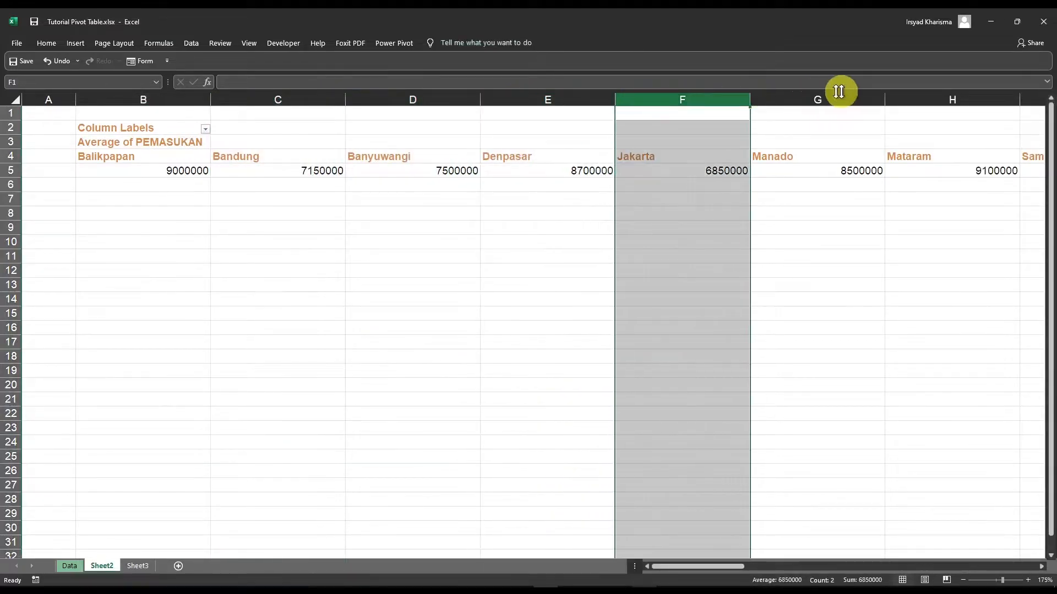
# Autofit the width of all columns on Sheet2 to their contents
pyautogui.click(16, 100)
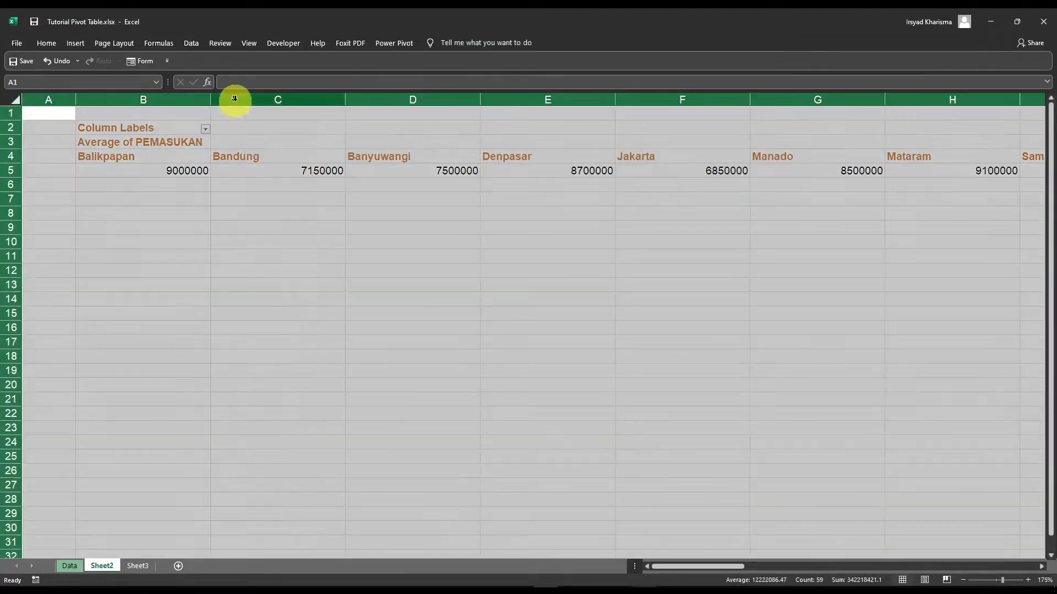
pyautogui.doubleClick(345, 98)
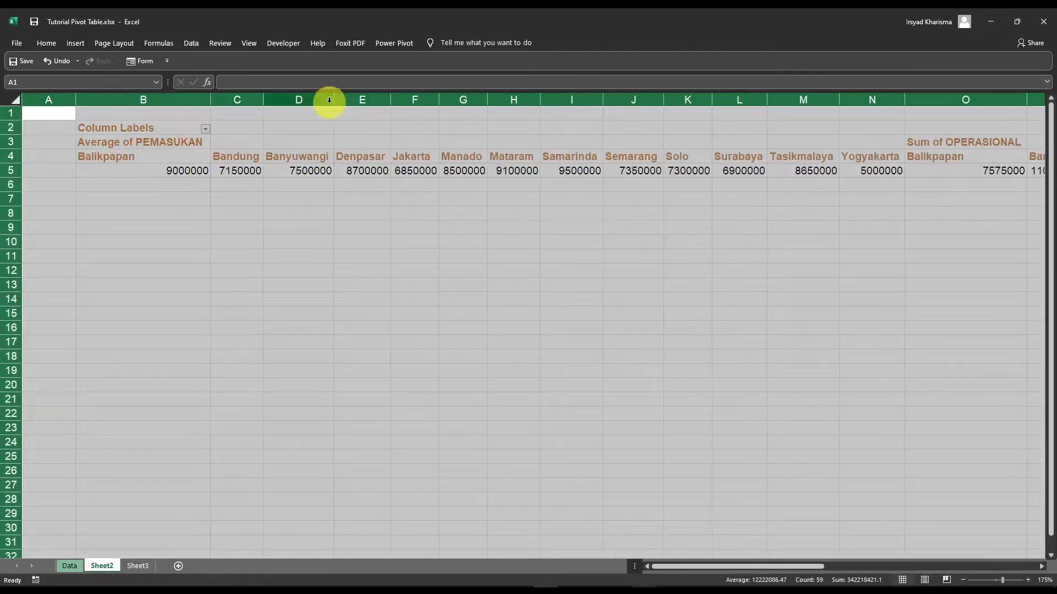
pyautogui.click(185, 223)
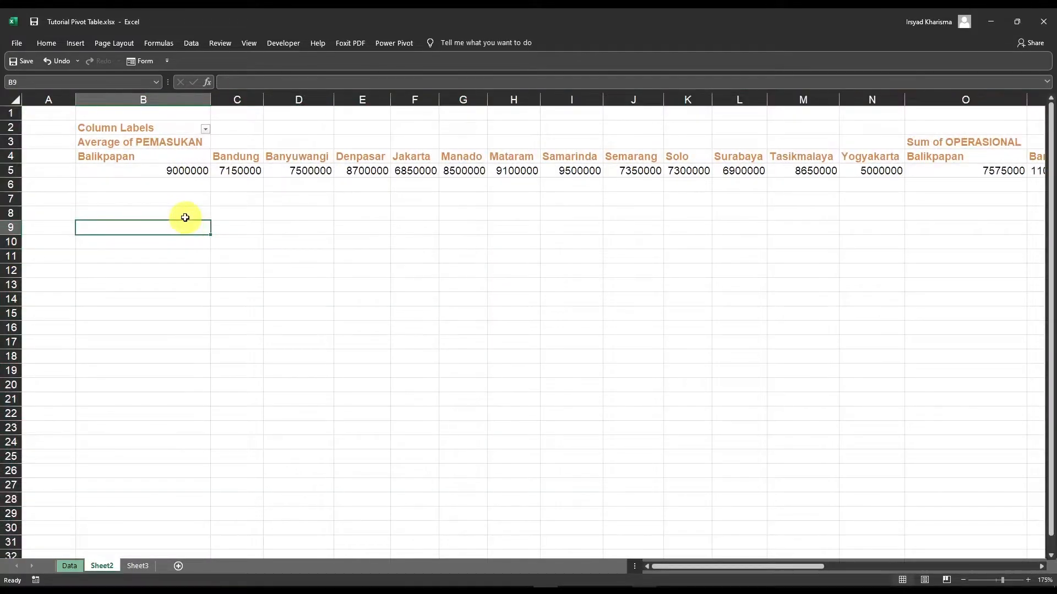
# Move the CABANG field back to Rows and add the TANGGAL field to the PivotTable
pyautogui.click(113, 130)
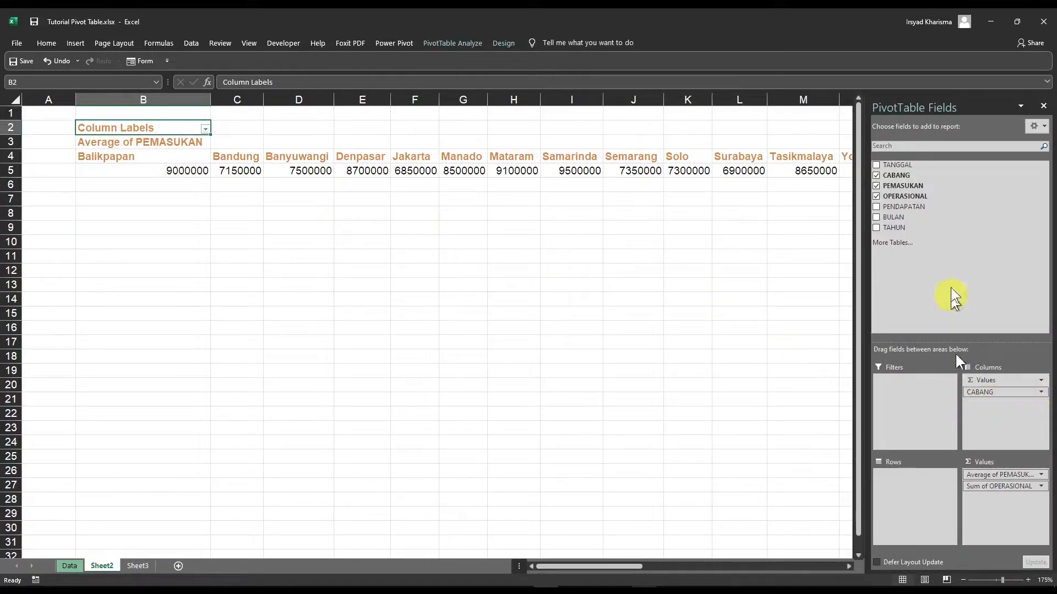
pyautogui.moveTo(991, 393); pyautogui.dragTo(916, 491)
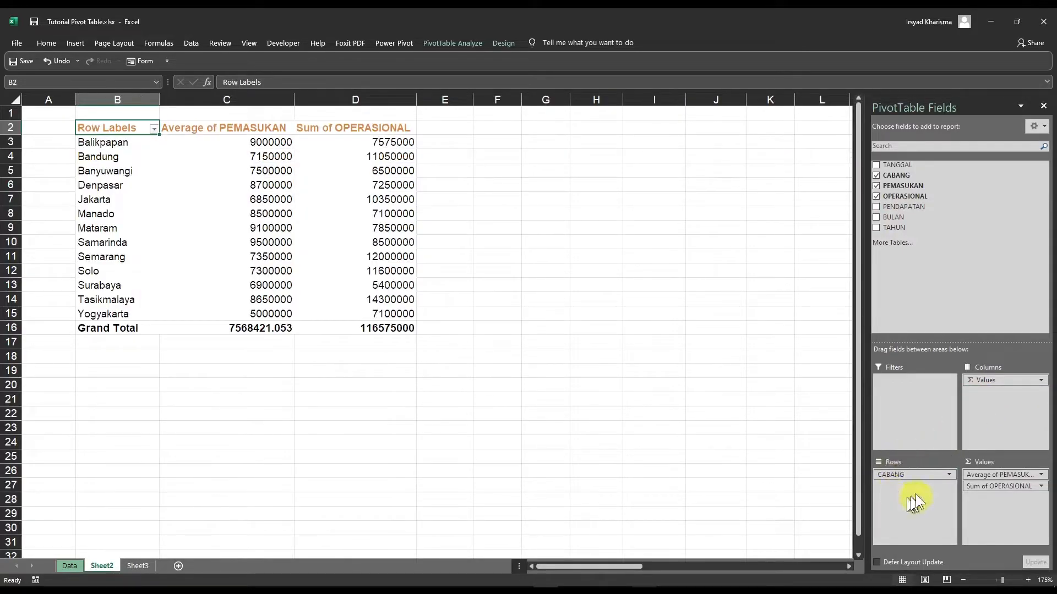
pyautogui.click(876, 165)
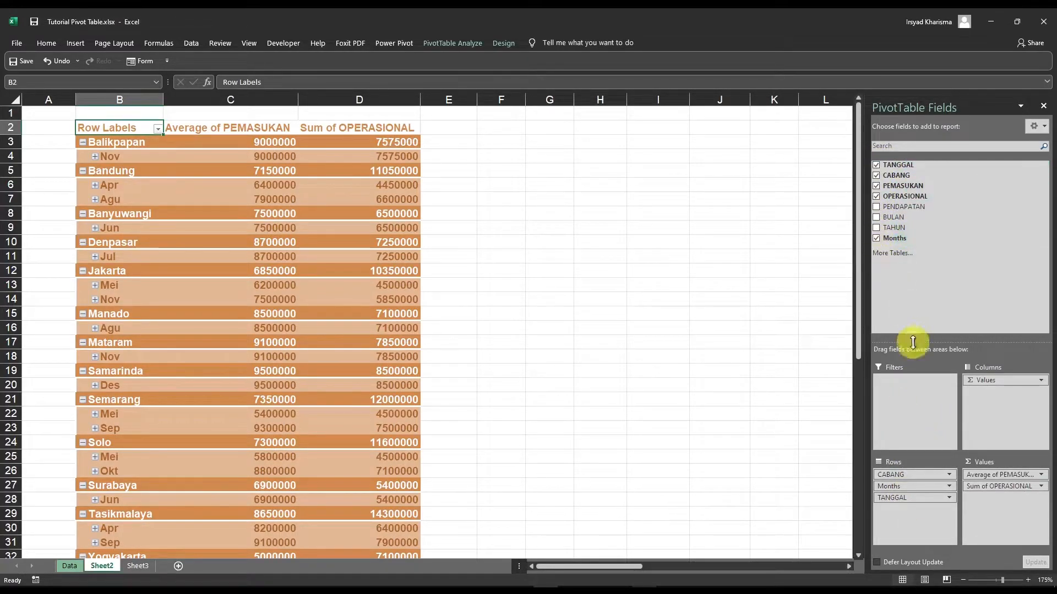
# Collapse and re-expand Balikpapan, and examine the monthly breakdown under each branch down to the Grand Total
pyautogui.click(75, 147)
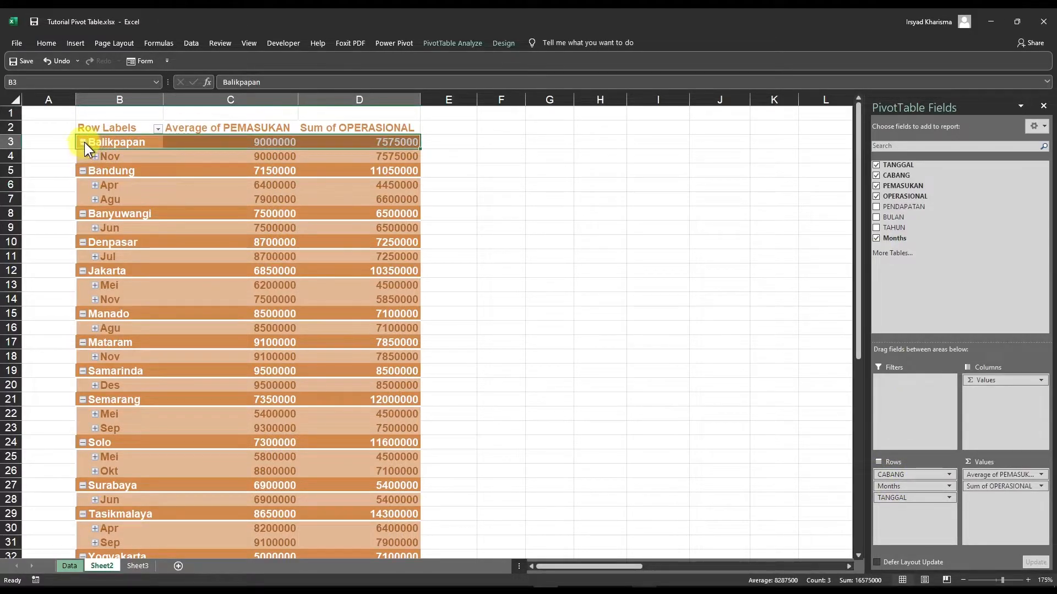
pyautogui.click(82, 143)
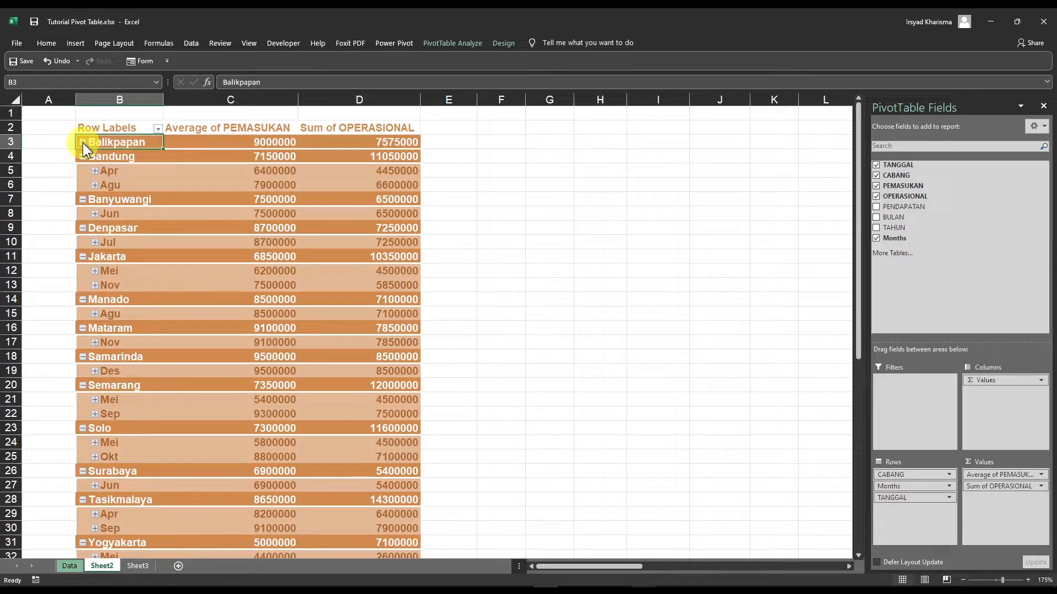
pyautogui.click(82, 142)
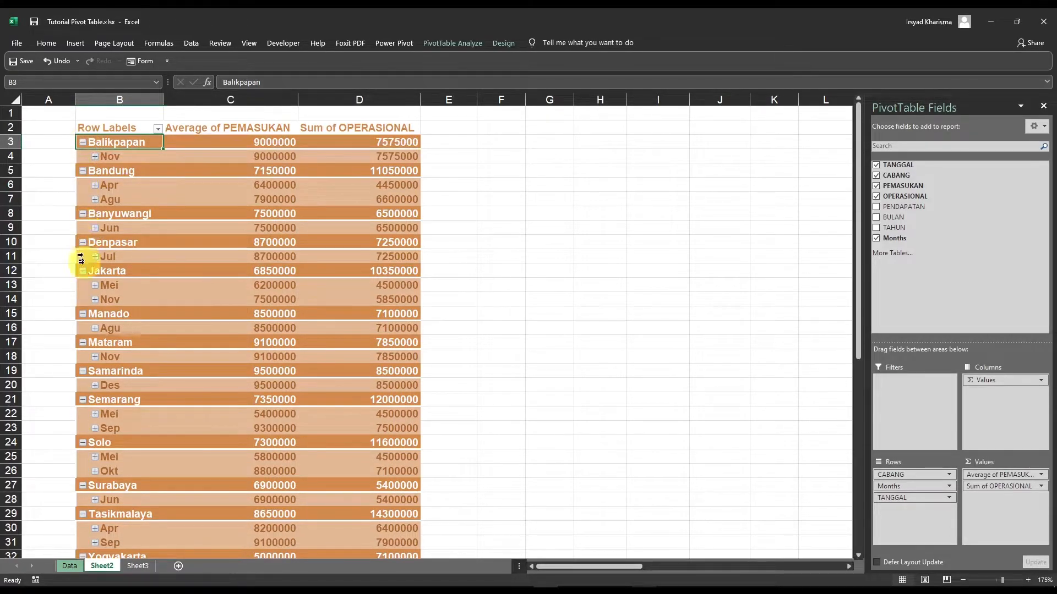
pyautogui.scroll(-3, 109, 334)
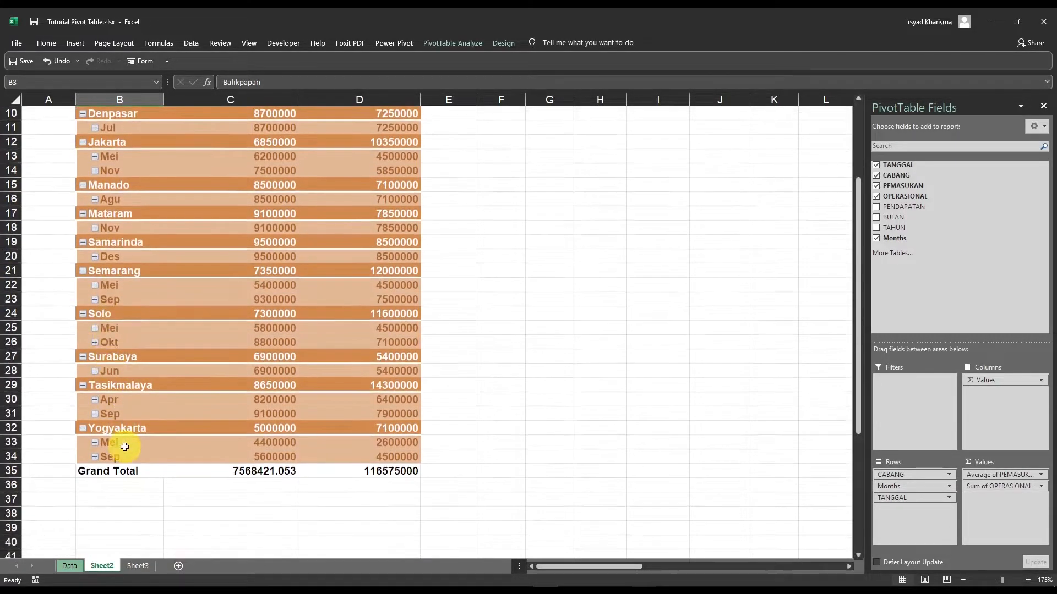
pyautogui.scroll(3, 122, 446)
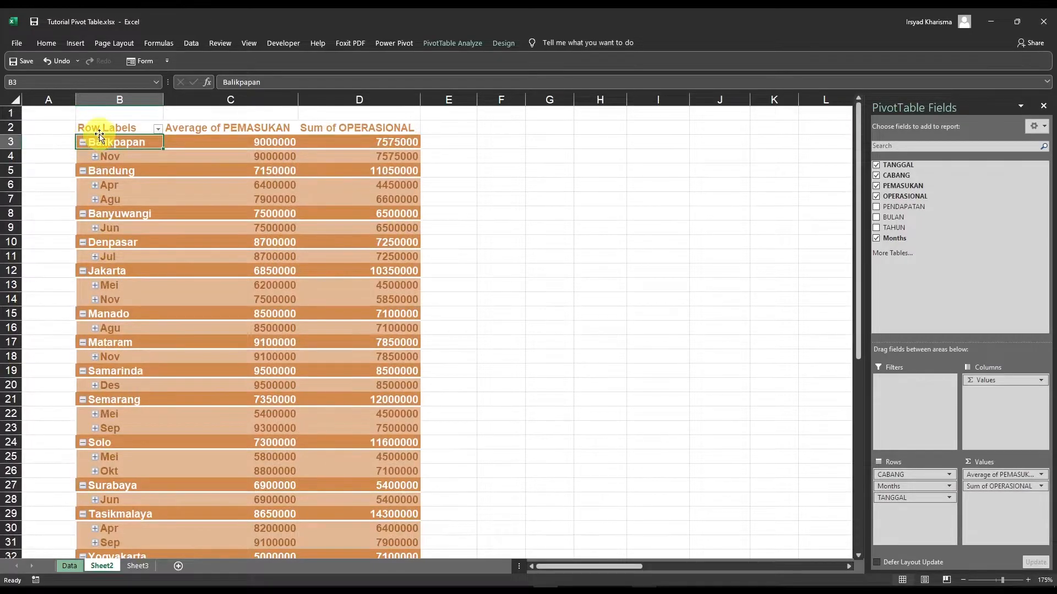
pyautogui.scroll(-3, 131, 342)
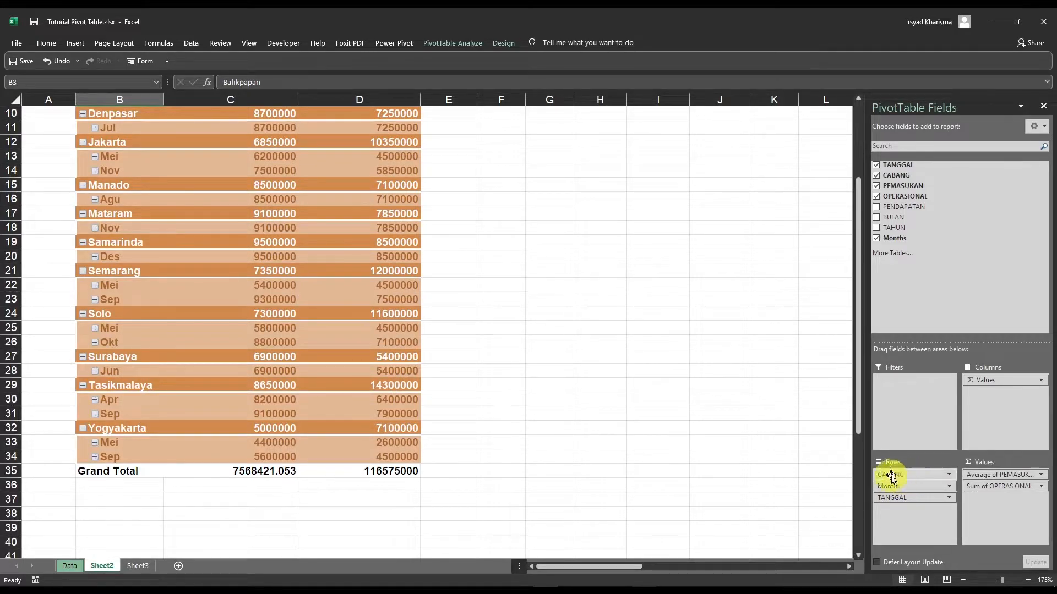
pyautogui.scroll(3, 544, 397)
pyautogui.scroll(-1, 544, 397)
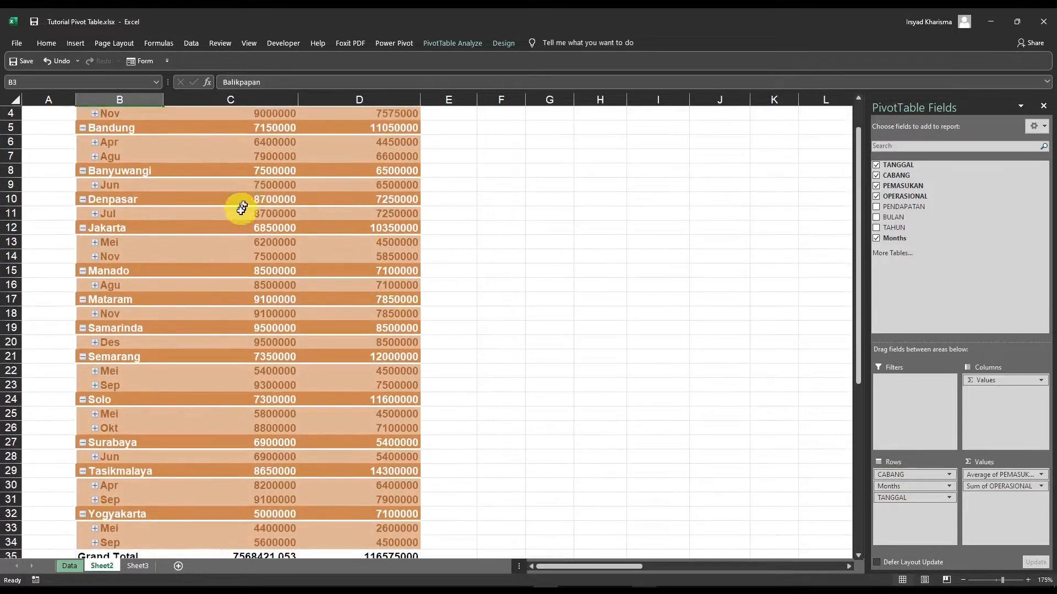
pyautogui.scroll(1, 242, 207)
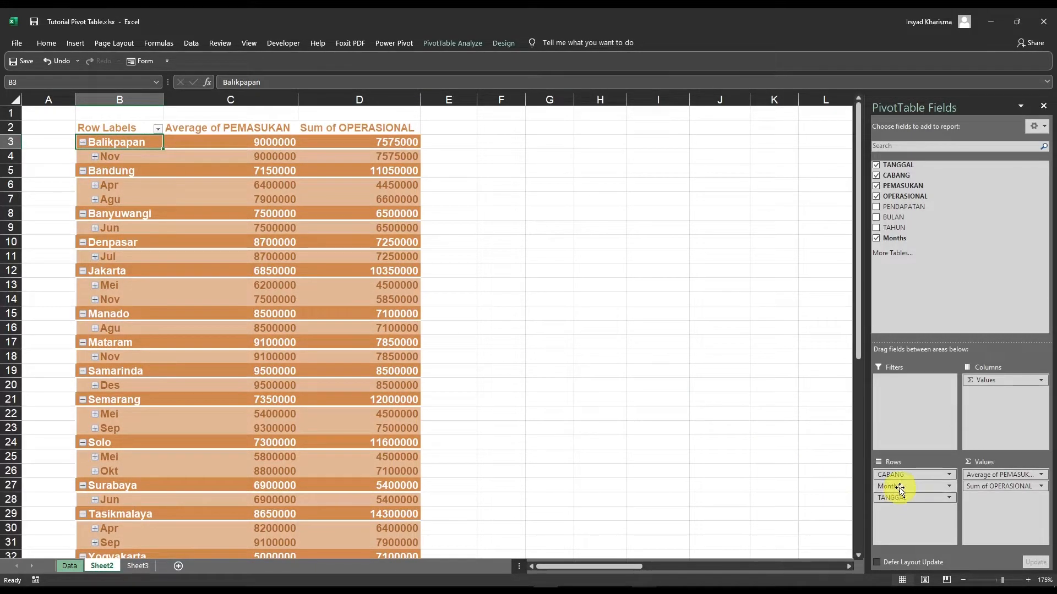
# Place Months above CABANG in the row field order and expand the months Apr through Agu
pyautogui.moveTo(899, 488); pyautogui.dragTo(897, 471)
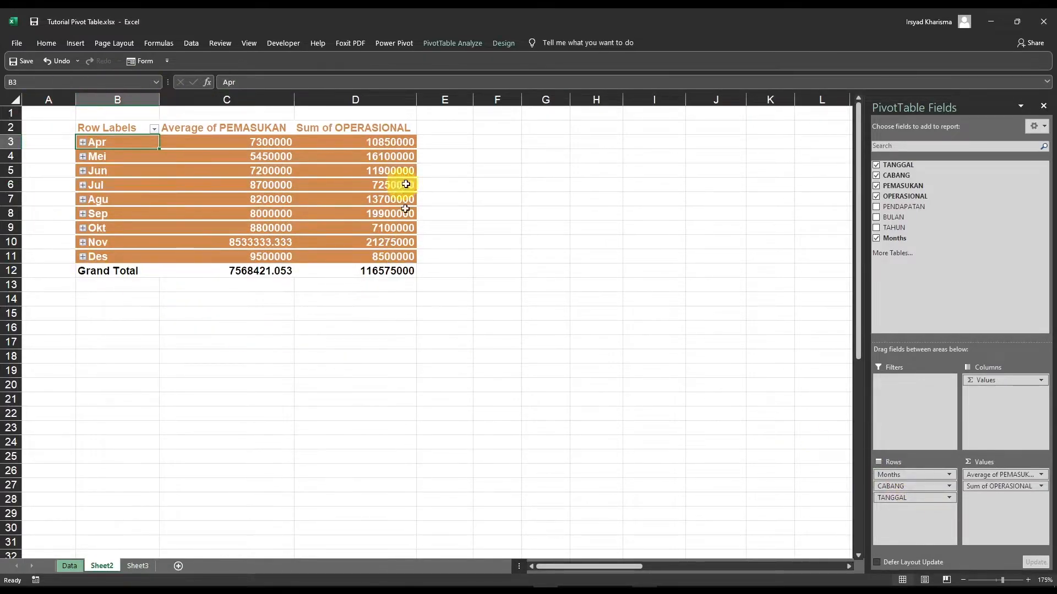
pyautogui.click(83, 142)
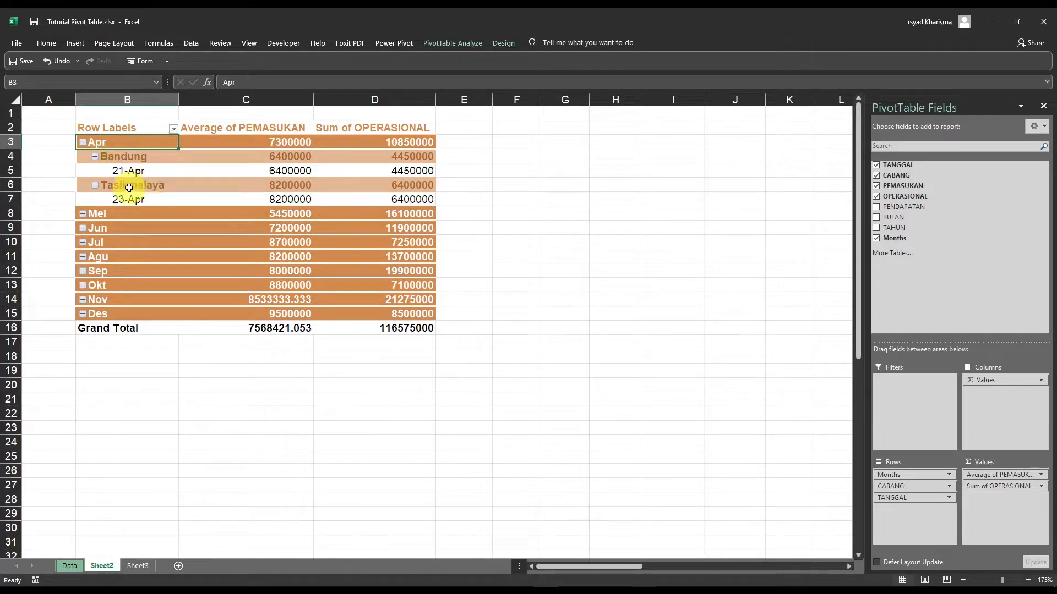
pyautogui.click(83, 214)
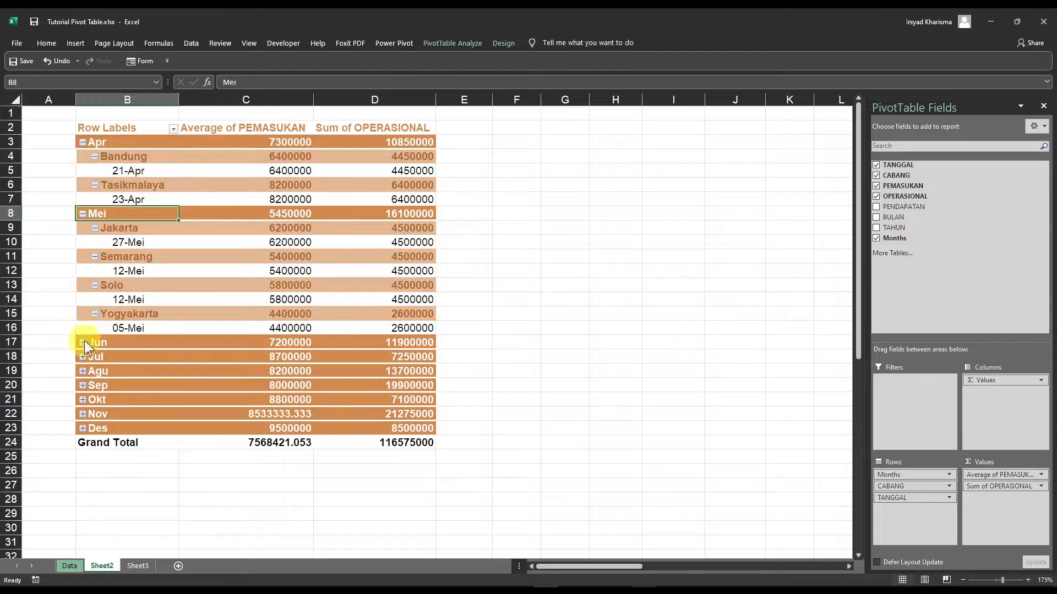
pyautogui.click(83, 343)
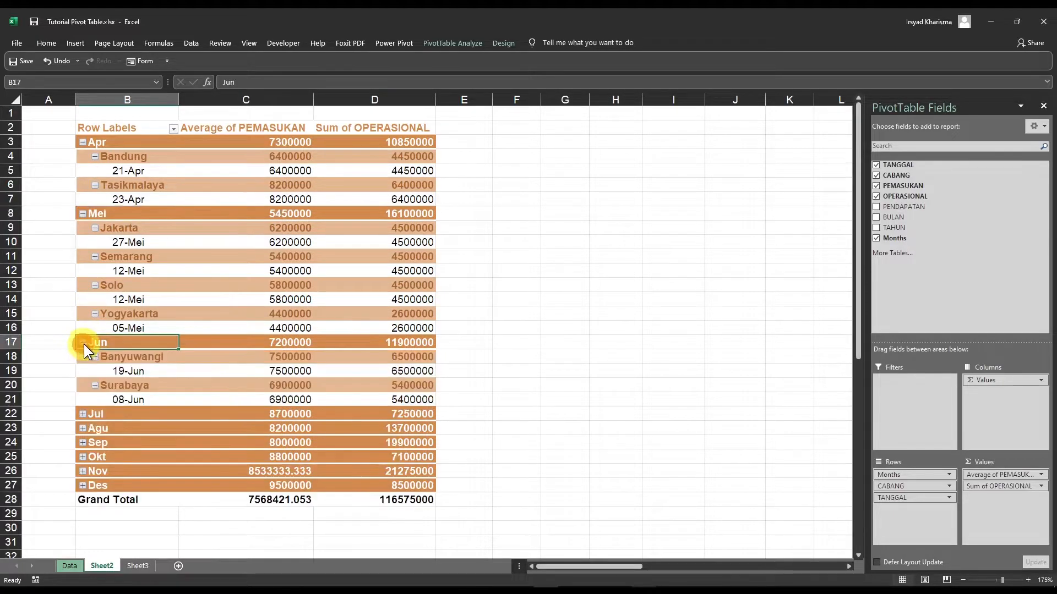
pyautogui.click(82, 414)
pyautogui.scroll(-2, 75, 408)
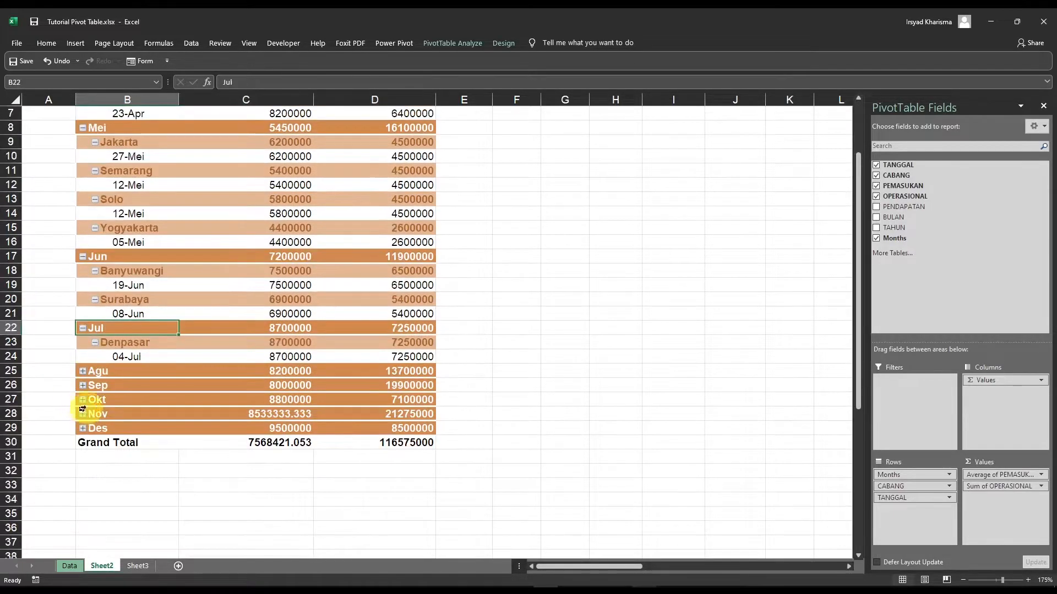
pyautogui.click(82, 371)
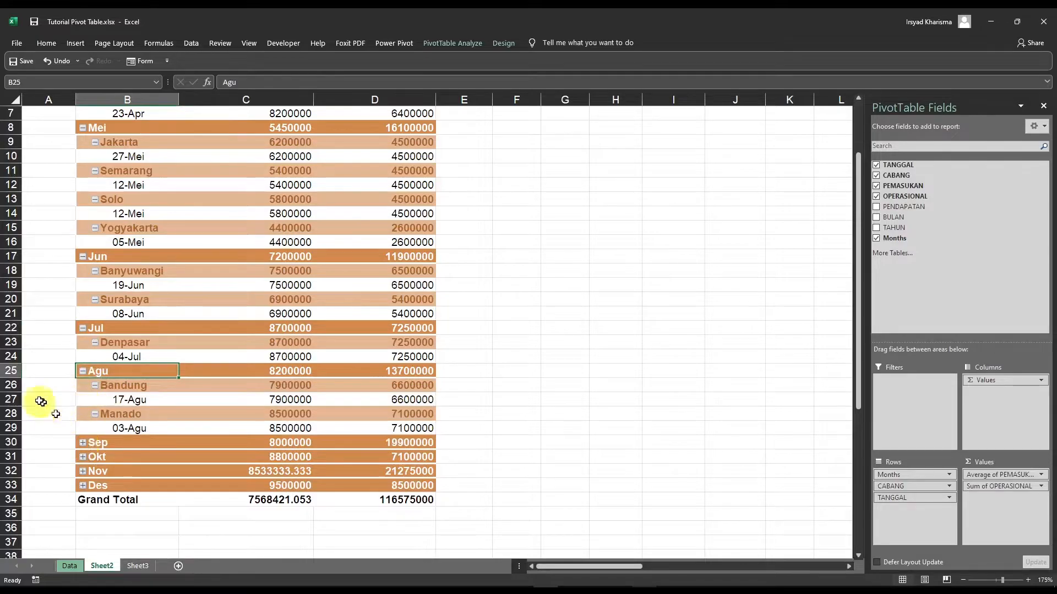
# Examine the date rows beneath the branches, such as 21-Apr and 17-Agu under Bandung
pyautogui.scroll(2, 52, 384)
pyautogui.click(122, 169)
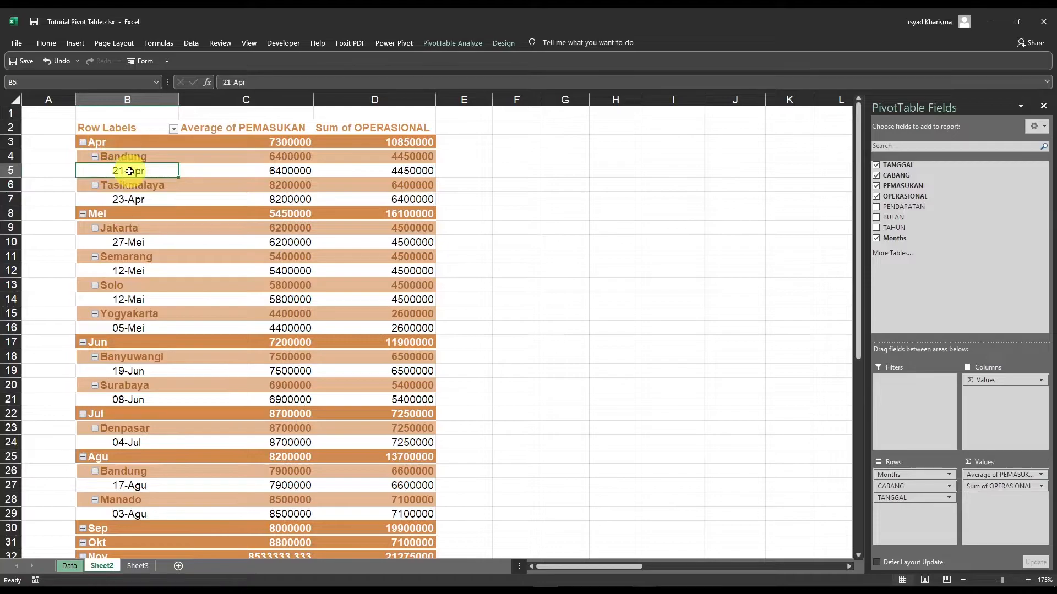
pyautogui.scroll(-2, 129, 176)
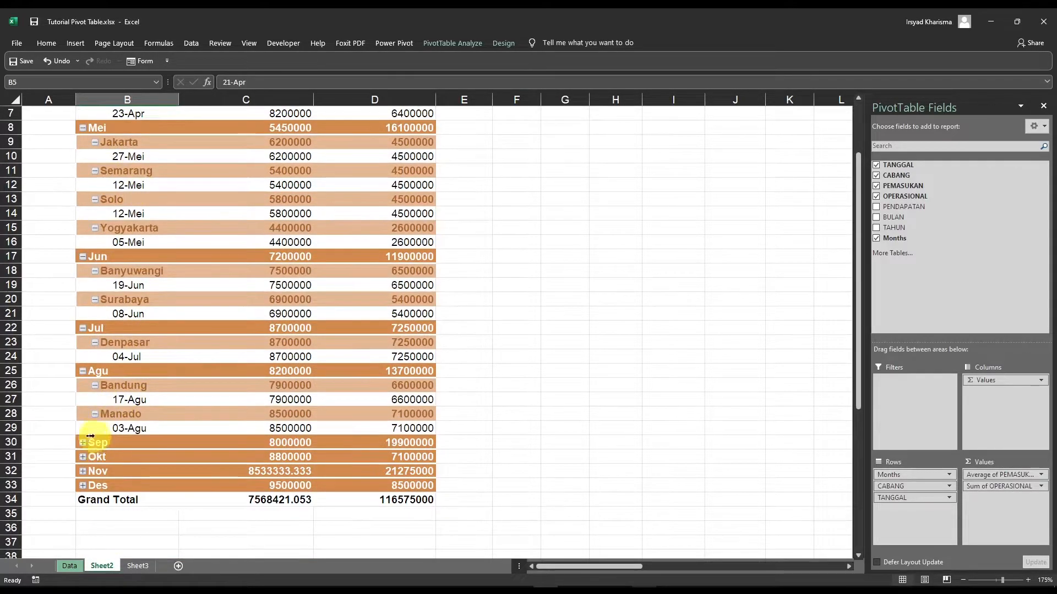
pyautogui.click(118, 402)
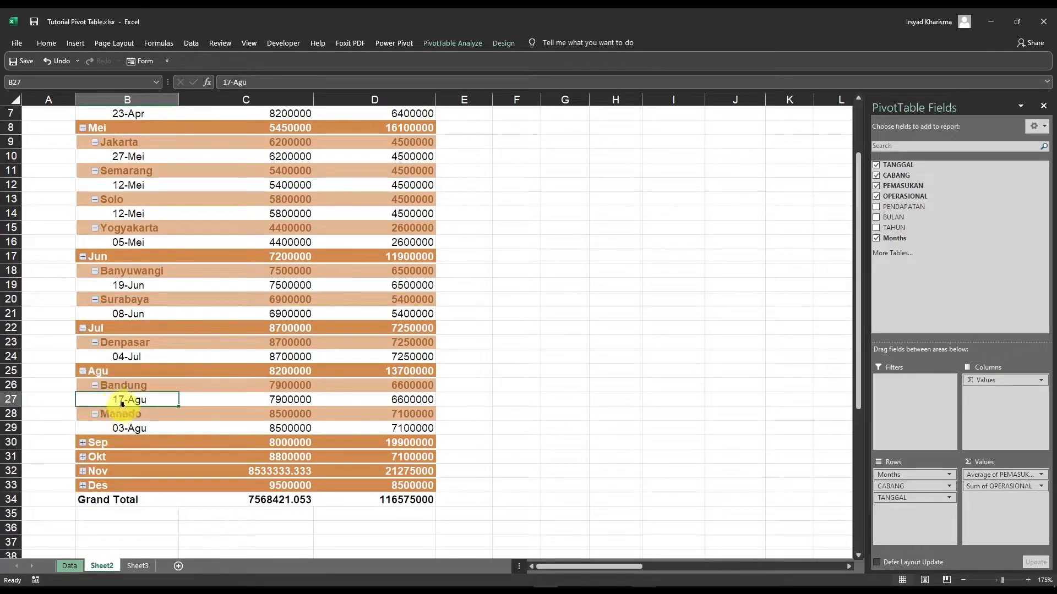
pyautogui.scroll(2, 385, 380)
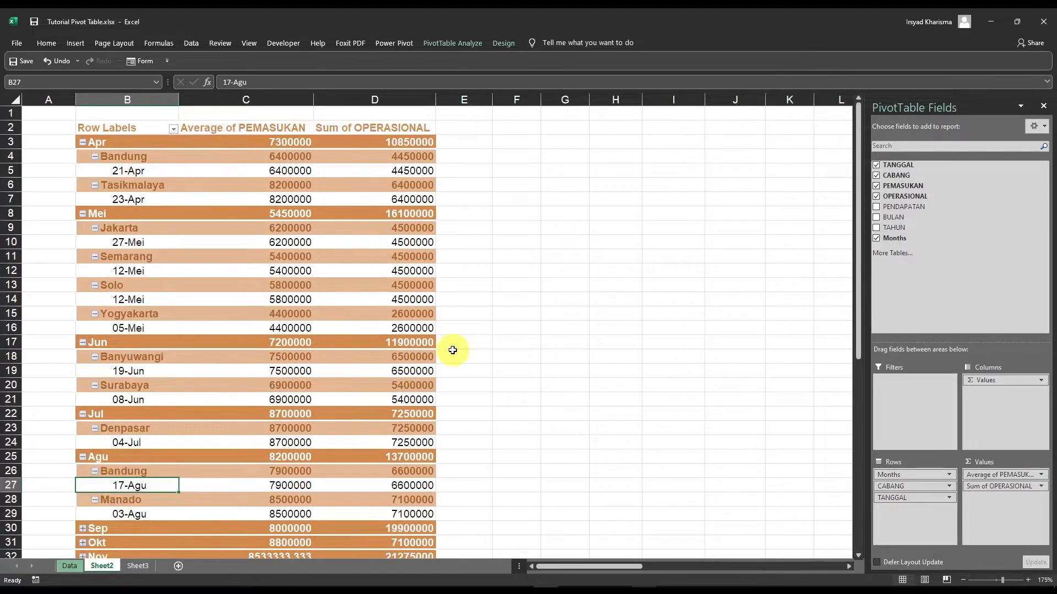
# Set the TANGGAL field's subtotals to Custom with the Product function
pyautogui.click(949, 499)
pyautogui.click(907, 510)
pyautogui.click(893, 498)
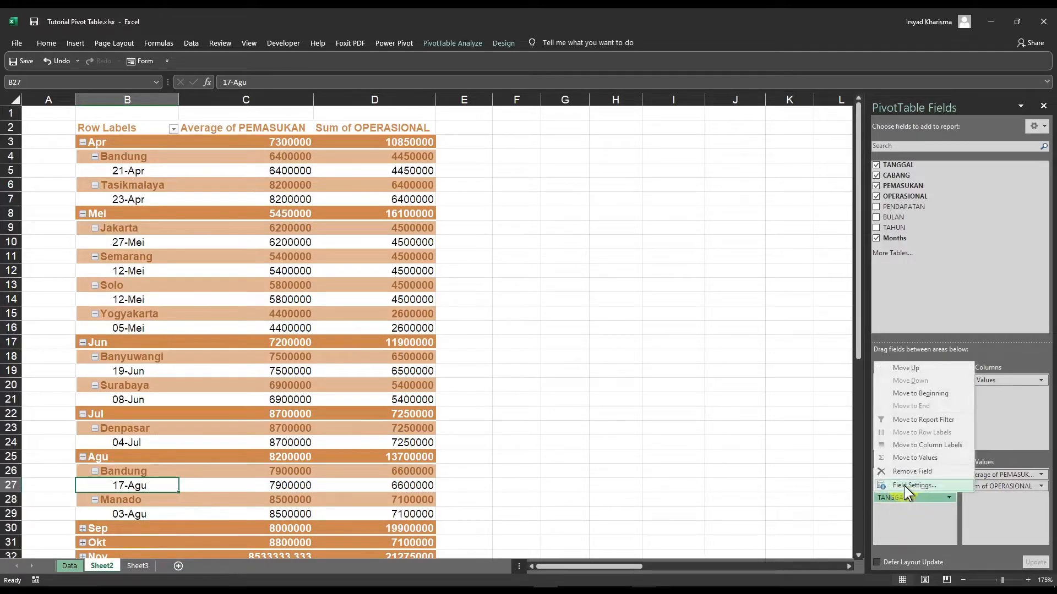
pyautogui.click(906, 486)
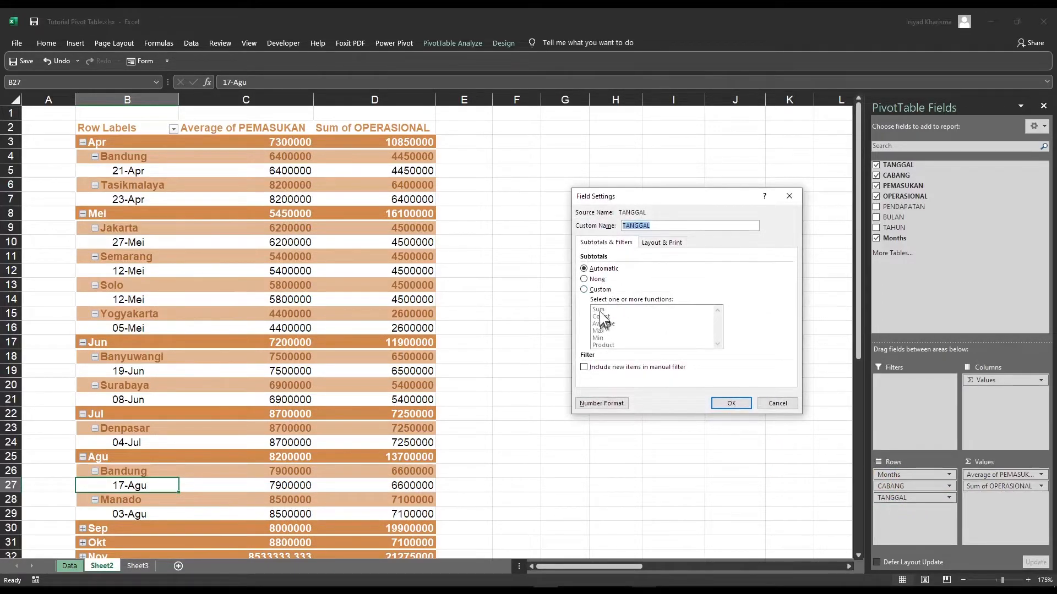
pyautogui.click(584, 289)
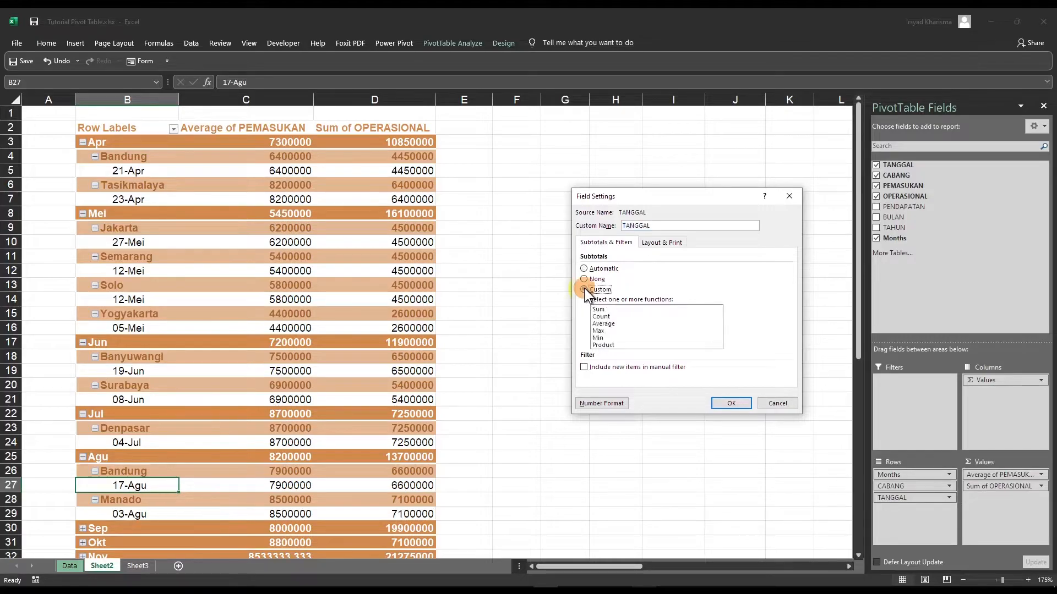
pyautogui.moveTo(719, 321); pyautogui.dragTo(724, 335)
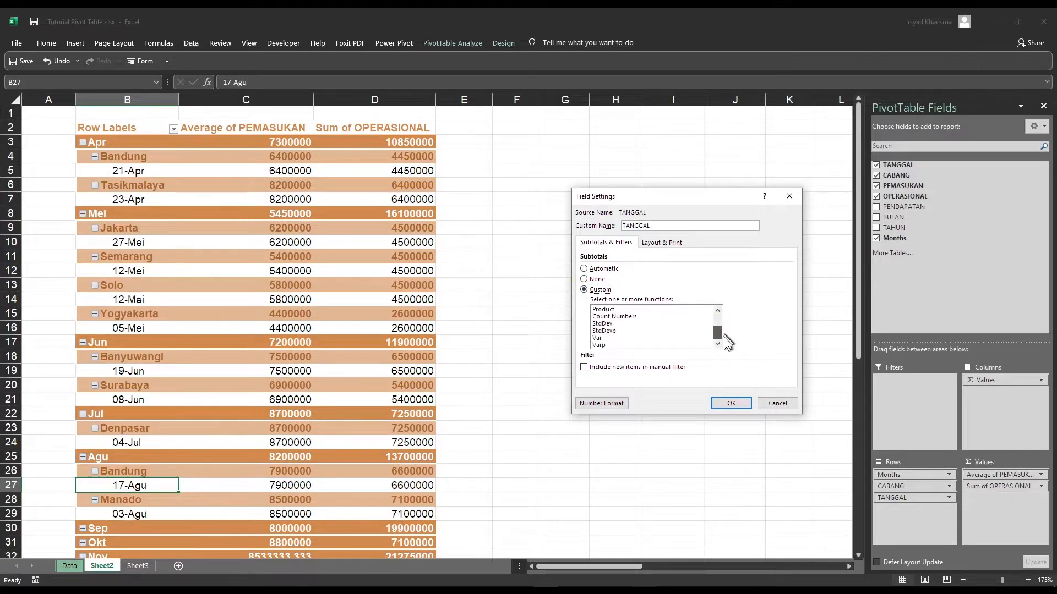
pyautogui.click(605, 310)
pyautogui.click(730, 404)
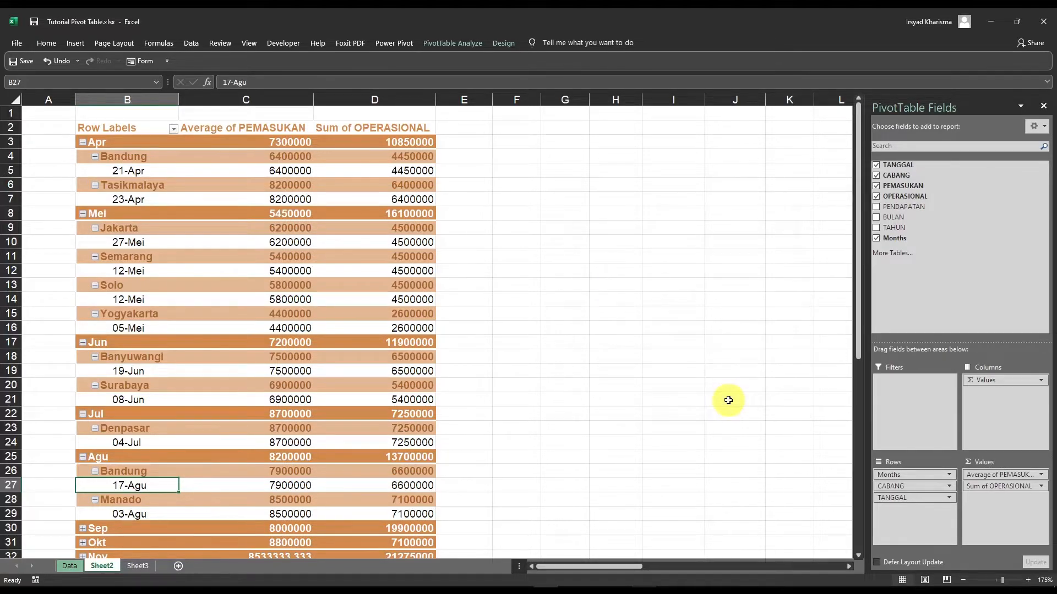
# Look over the PivotTable and restore the TANGGAL field's subtotals to Automatic
pyautogui.scroll(-5, 273, 259)
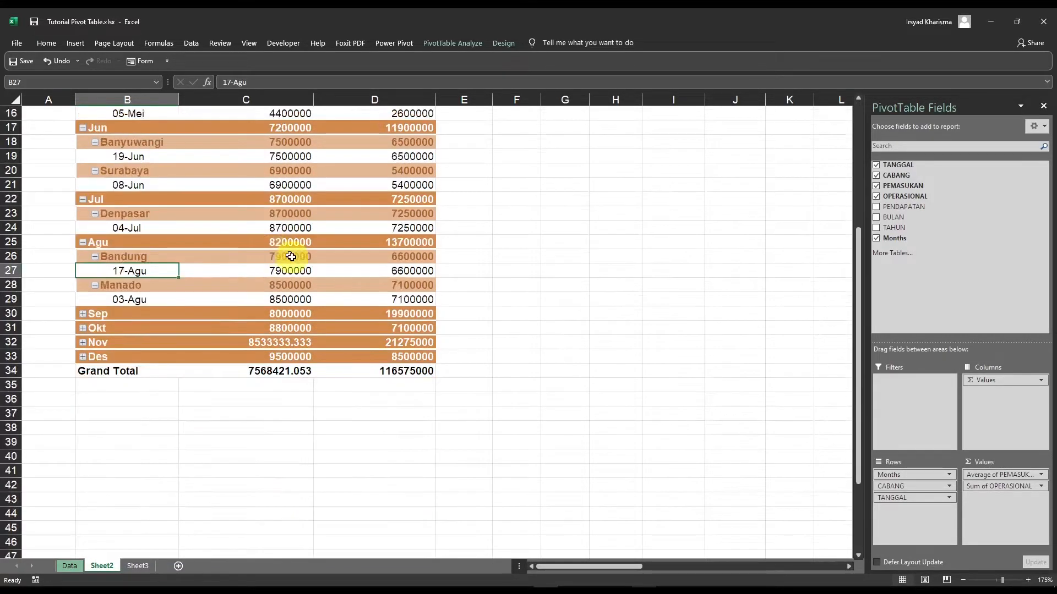
pyautogui.scroll(5, 297, 258)
pyautogui.click(899, 498)
pyautogui.click(896, 484)
pyautogui.click(600, 270)
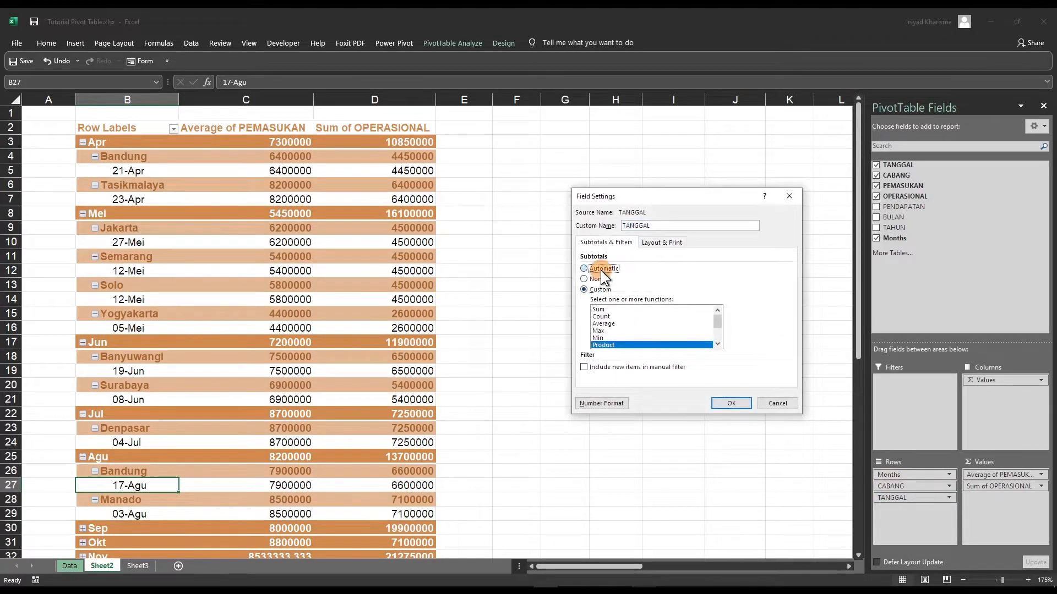
pyautogui.click(731, 403)
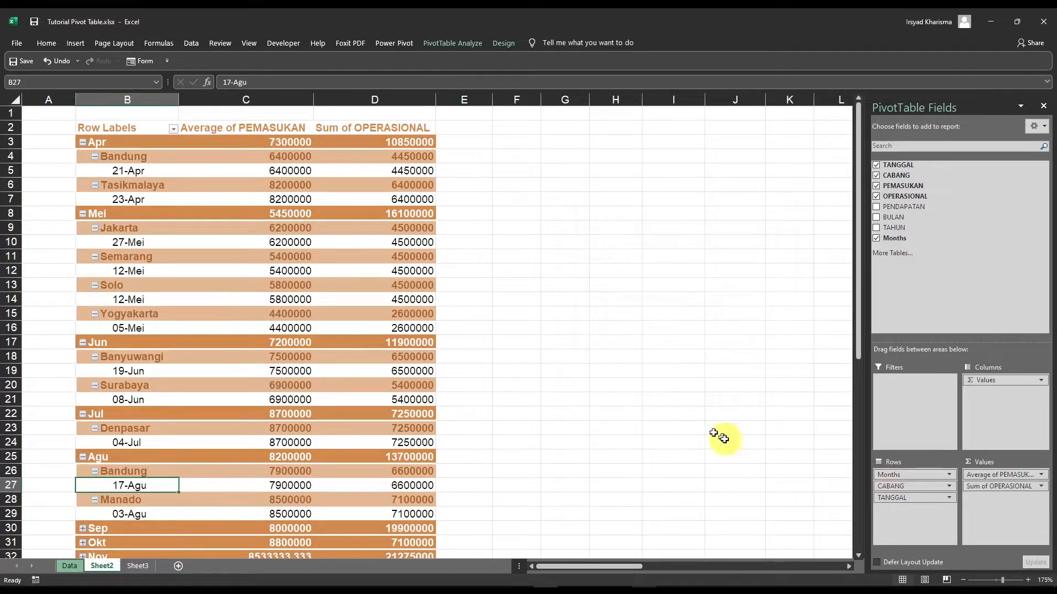
# Open the CABANG field settings, try Custom subtotals with the Sum function, and return the option to Automatic
pyautogui.click(908, 486)
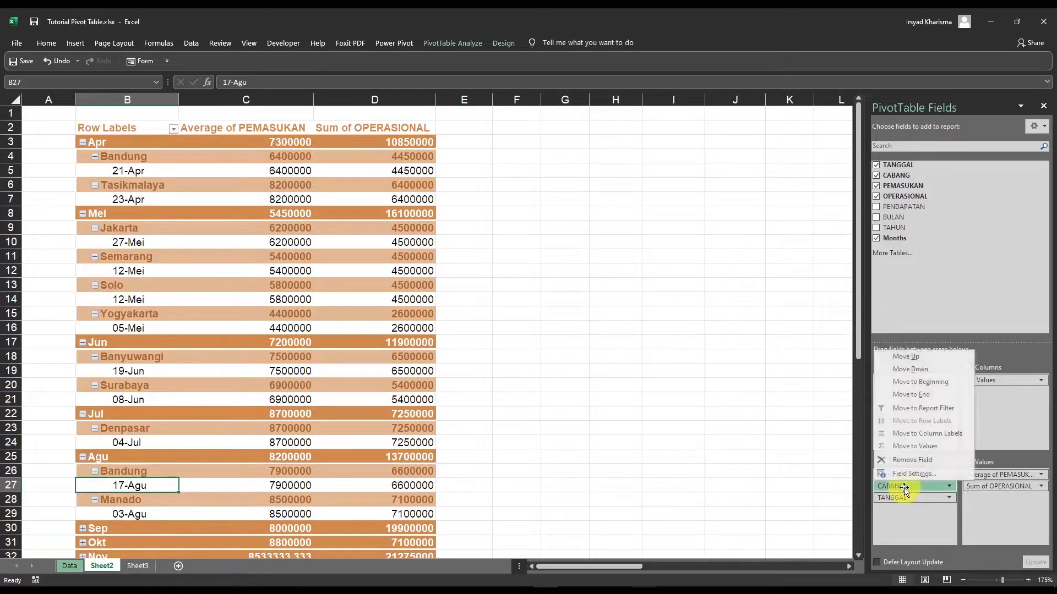
pyautogui.click(904, 472)
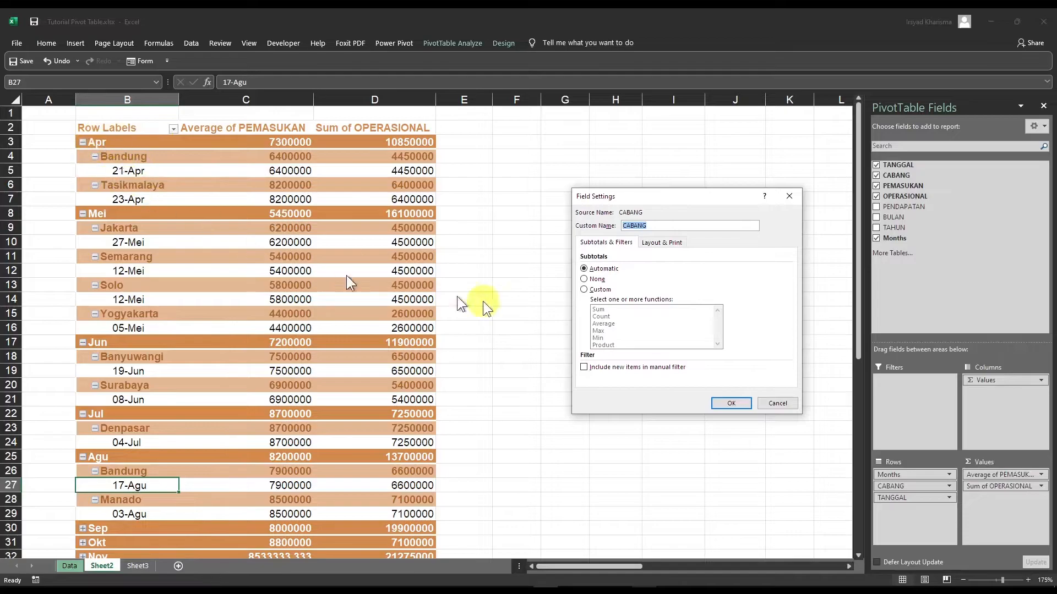
pyautogui.click(585, 289)
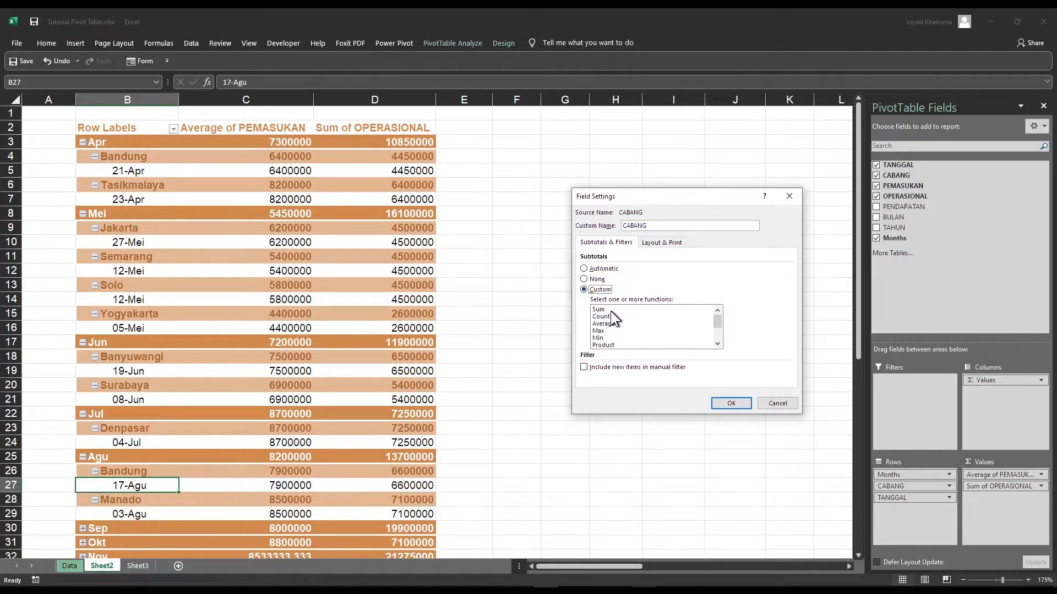
pyautogui.click(603, 308)
pyautogui.scroll(-2, 611, 319)
pyautogui.scroll(2, 612, 323)
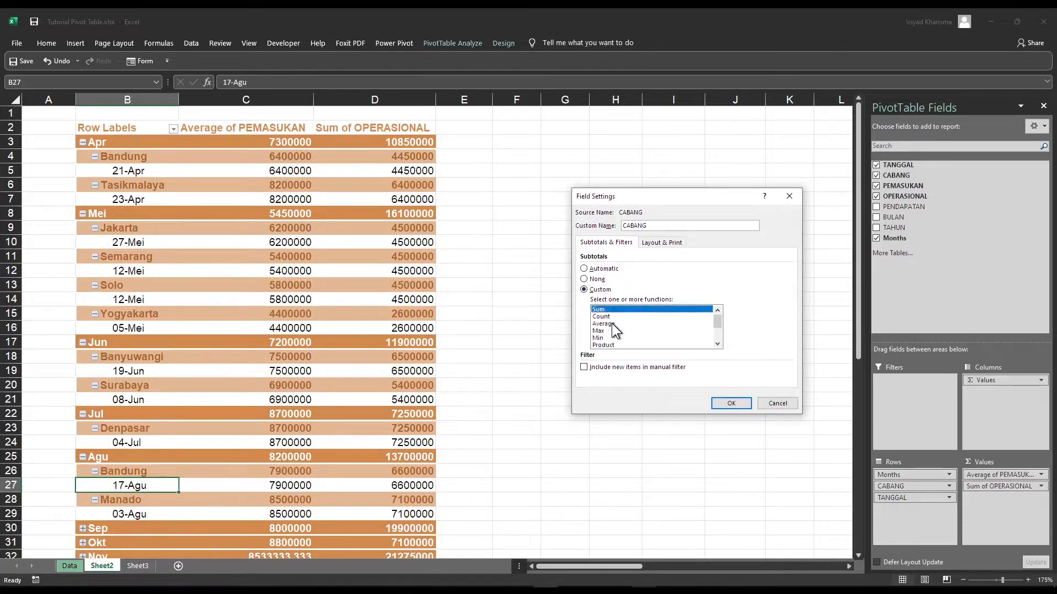
pyautogui.click(606, 269)
# Set the CABANG field to outline form without compact labels and without subtotals at the top of each group
pyautogui.click(663, 245)
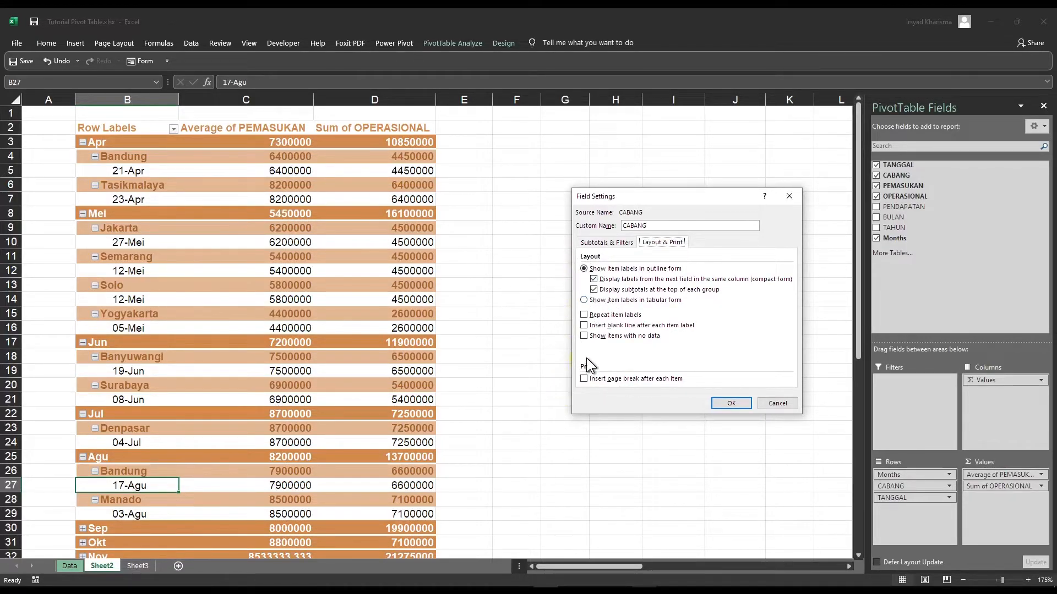
pyautogui.click(594, 279)
pyautogui.click(593, 289)
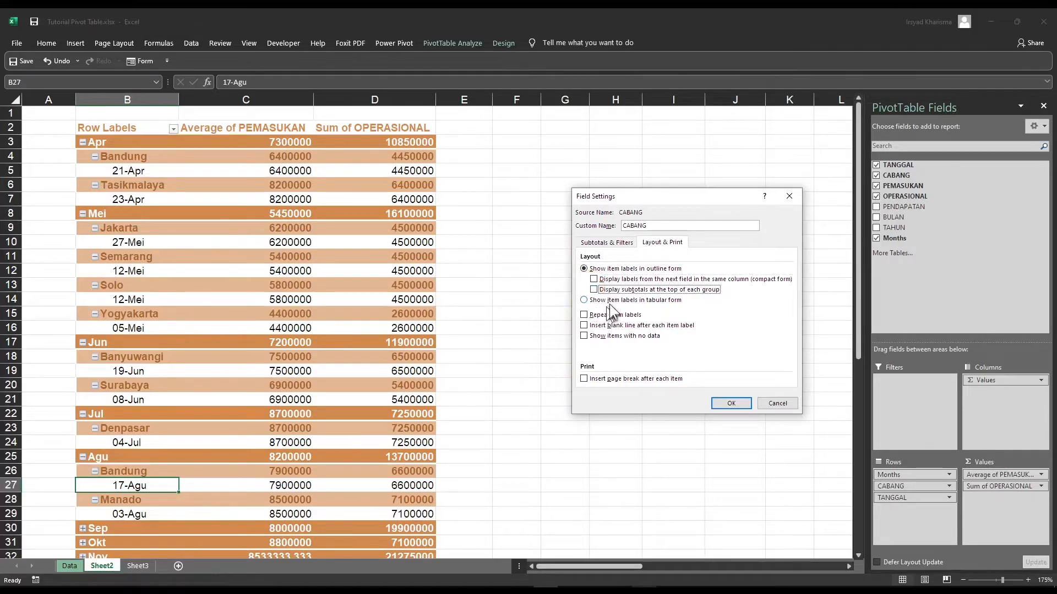
pyautogui.click(732, 405)
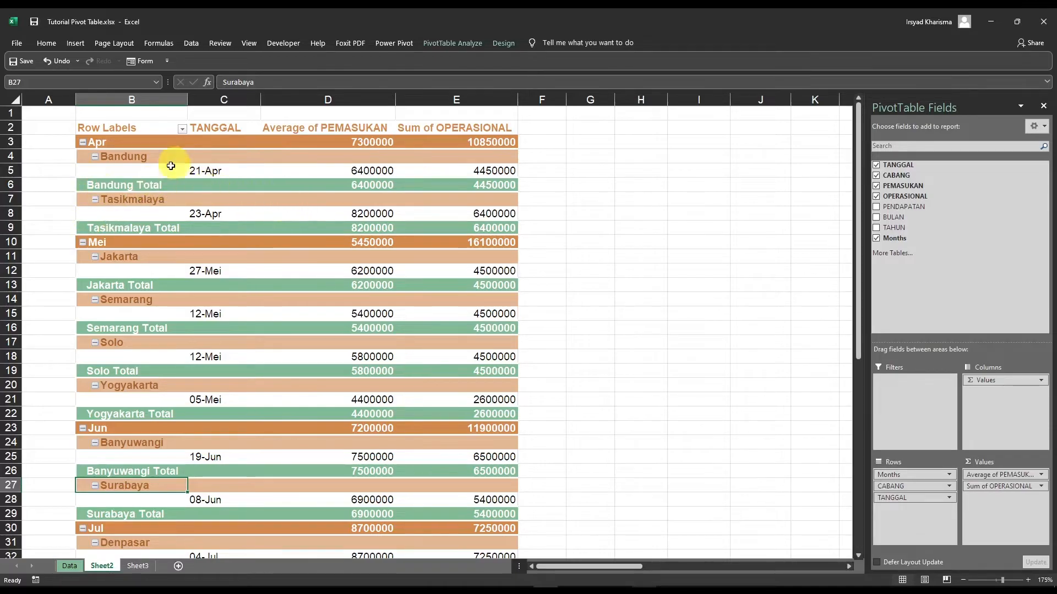
# Examine the Bandung label row, its date column and the Bandung Total row in the changed CABANG layout
pyautogui.click(135, 156)
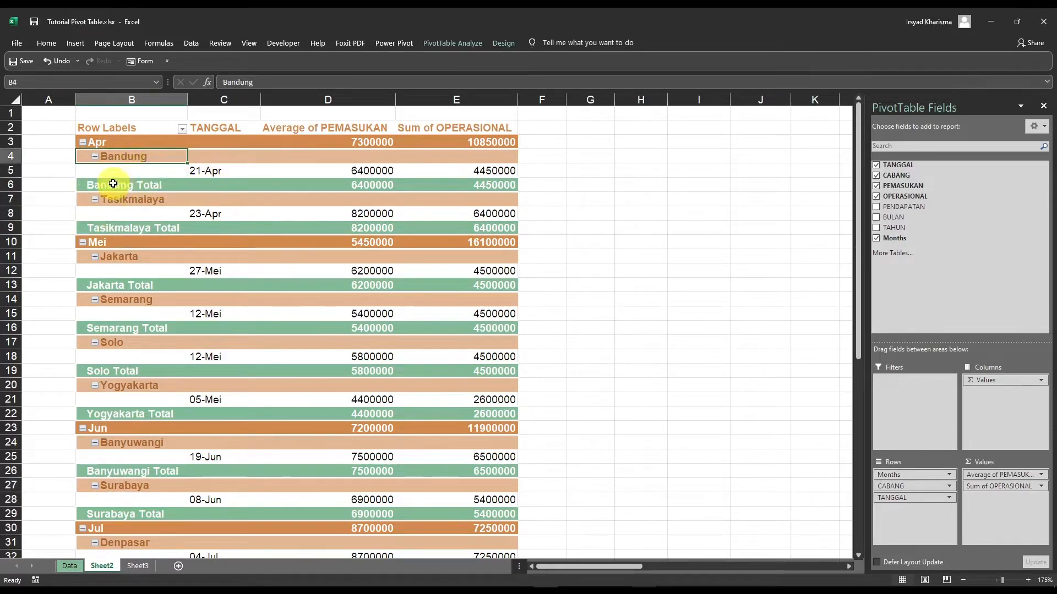
pyautogui.moveTo(113, 184); pyautogui.dragTo(472, 187)
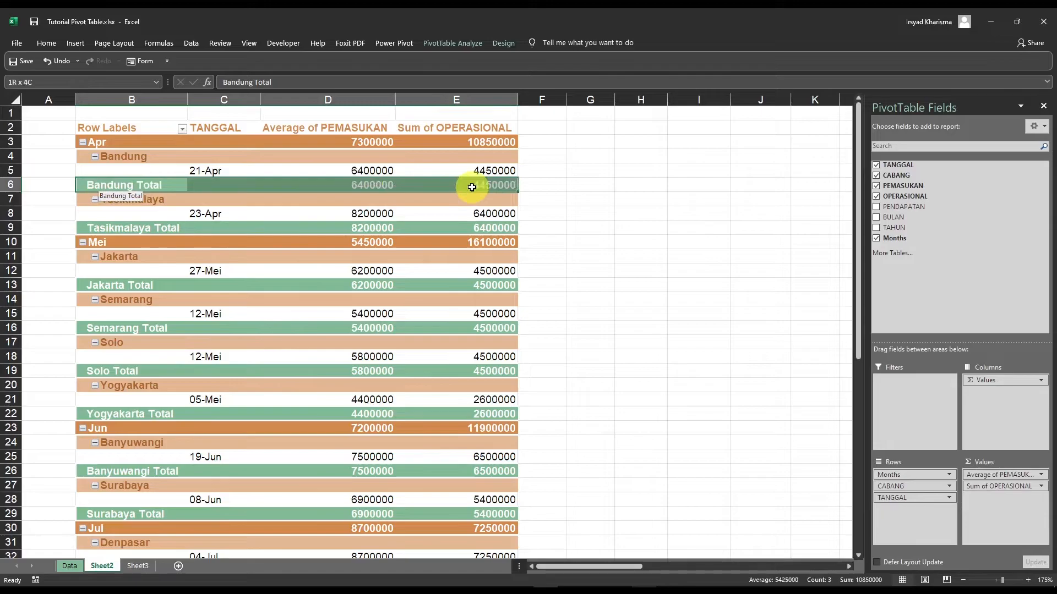
pyautogui.click(109, 158)
pyautogui.click(120, 176)
pyautogui.click(122, 188)
pyautogui.click(107, 131)
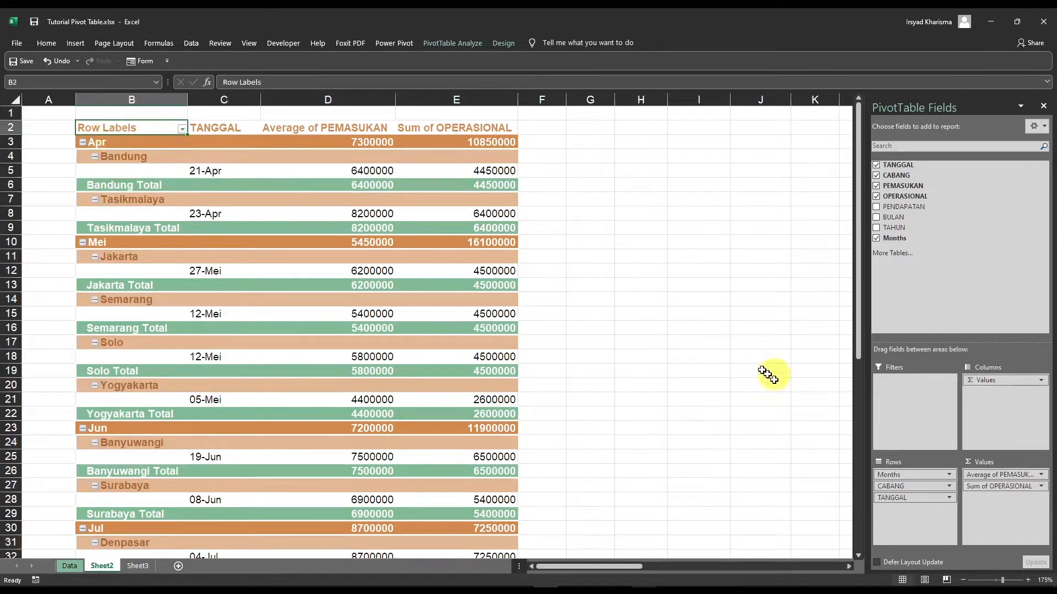
# Show the TANGGAL field's item labels in tabular form and include items with no data
pyautogui.click(896, 499)
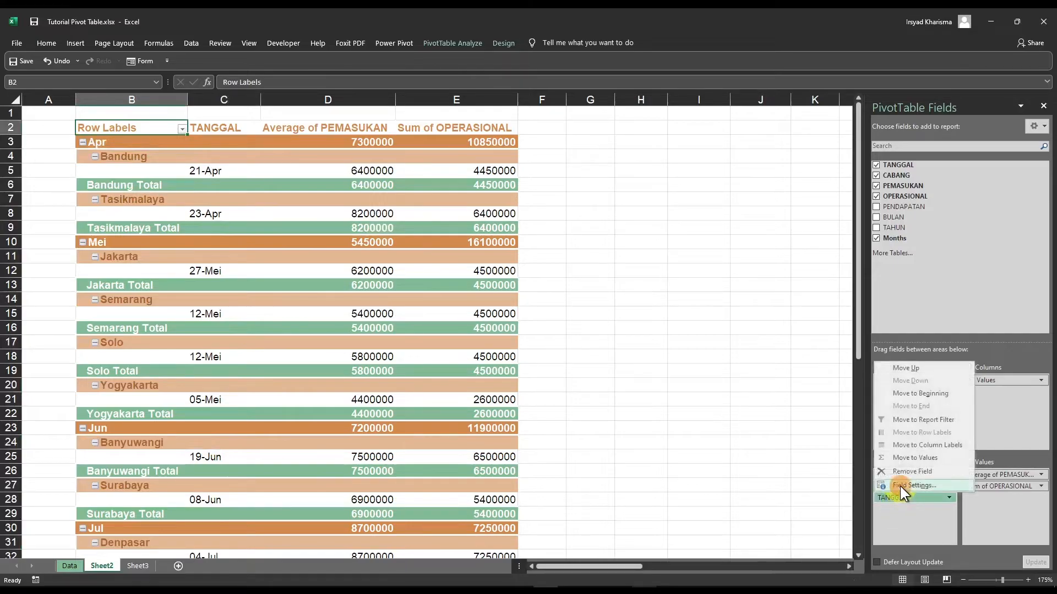
pyautogui.click(914, 485)
pyautogui.click(664, 246)
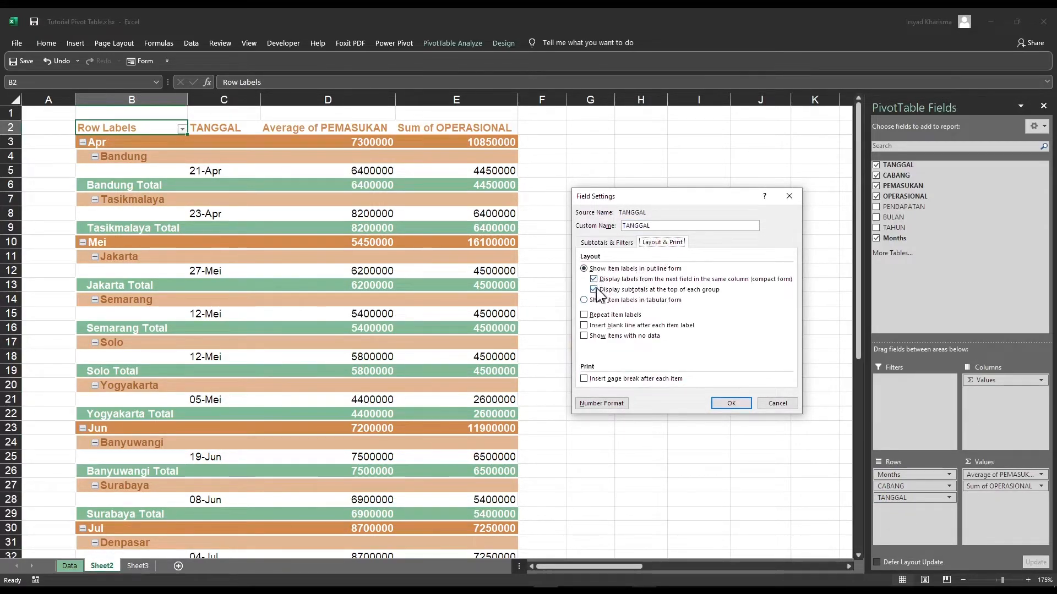
pyautogui.click(584, 300)
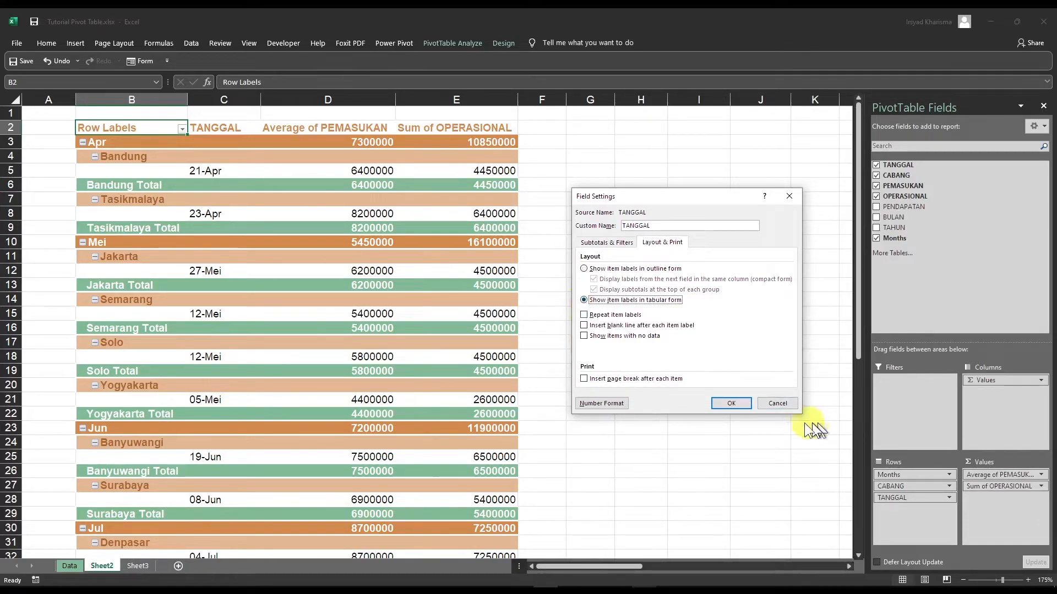
pyautogui.click(584, 336)
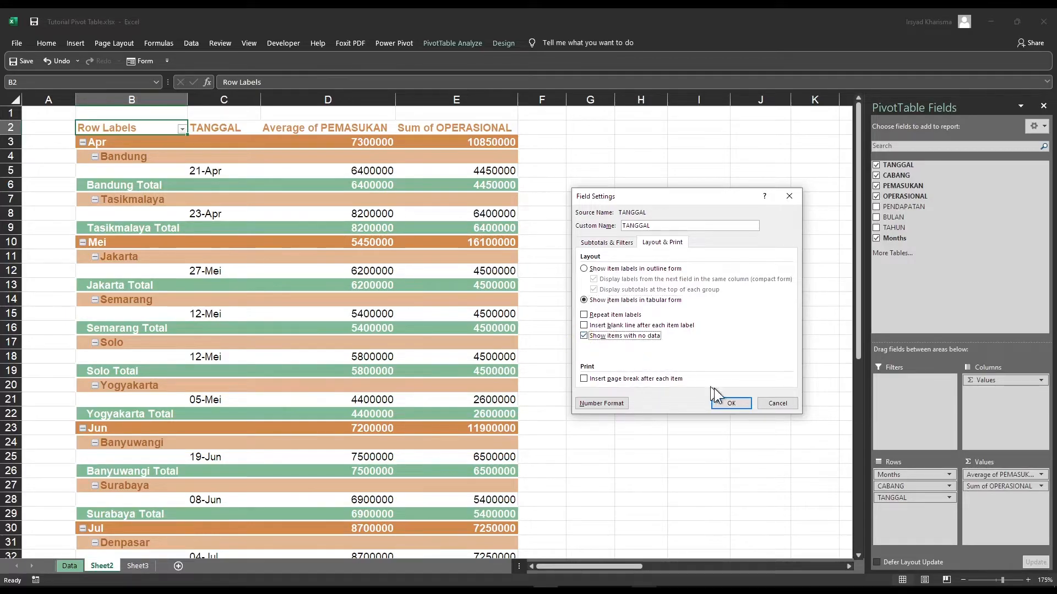
pyautogui.click(731, 404)
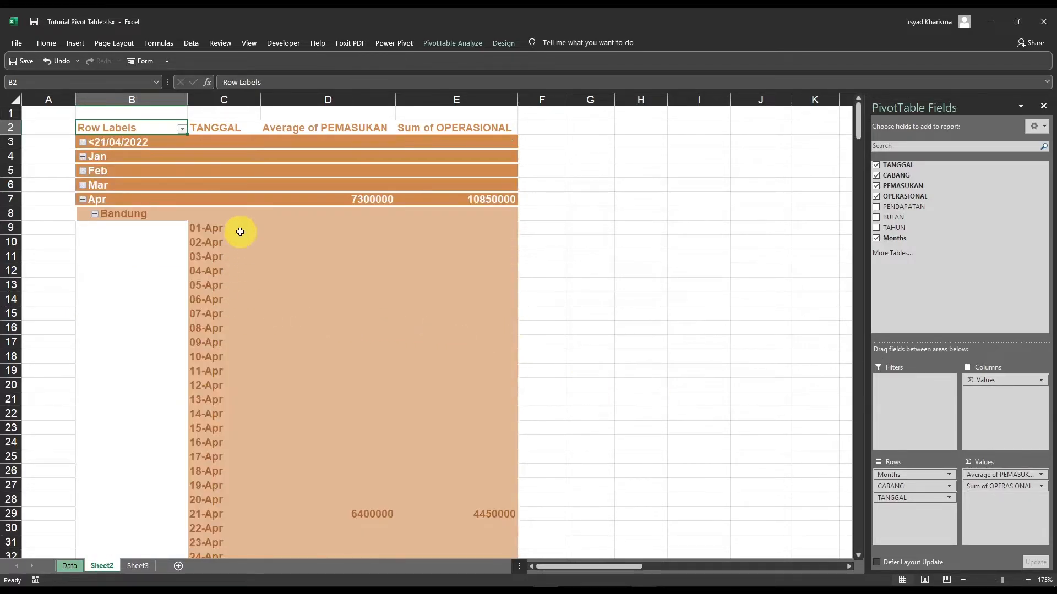
# Examine the empty date rows, such as 01-Apr to 20-Apr under Bandung, and the other branches' dates further down
pyautogui.scroll(-4, 241, 231)
pyautogui.scroll(-2, 239, 253)
pyautogui.scroll(6, 238, 275)
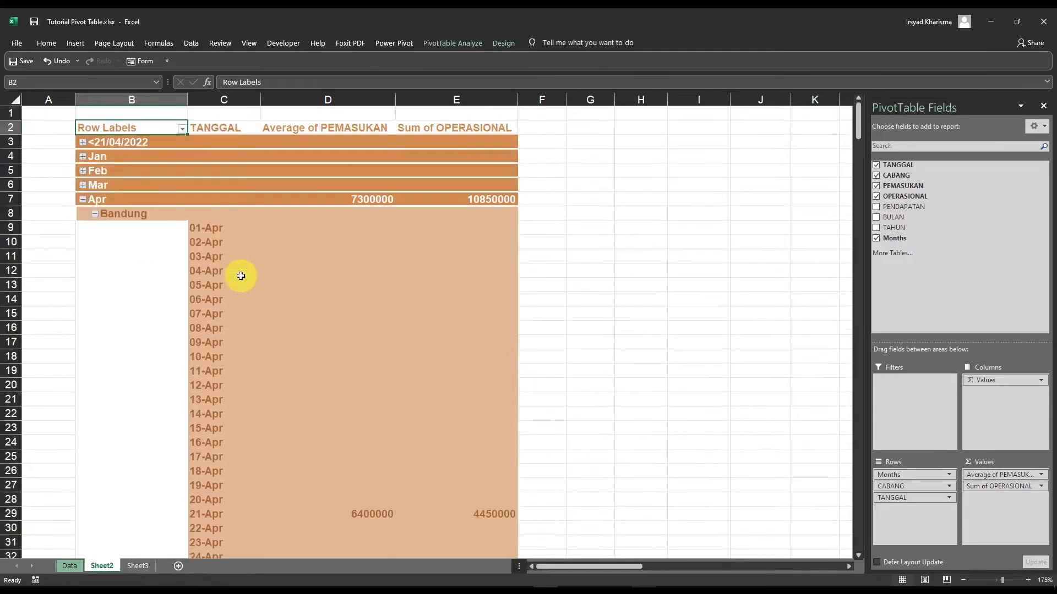
pyautogui.click(217, 229)
pyautogui.moveTo(217, 228); pyautogui.dragTo(491, 495)
pyautogui.scroll(-20, 382, 403)
pyautogui.scroll(-9, 379, 399)
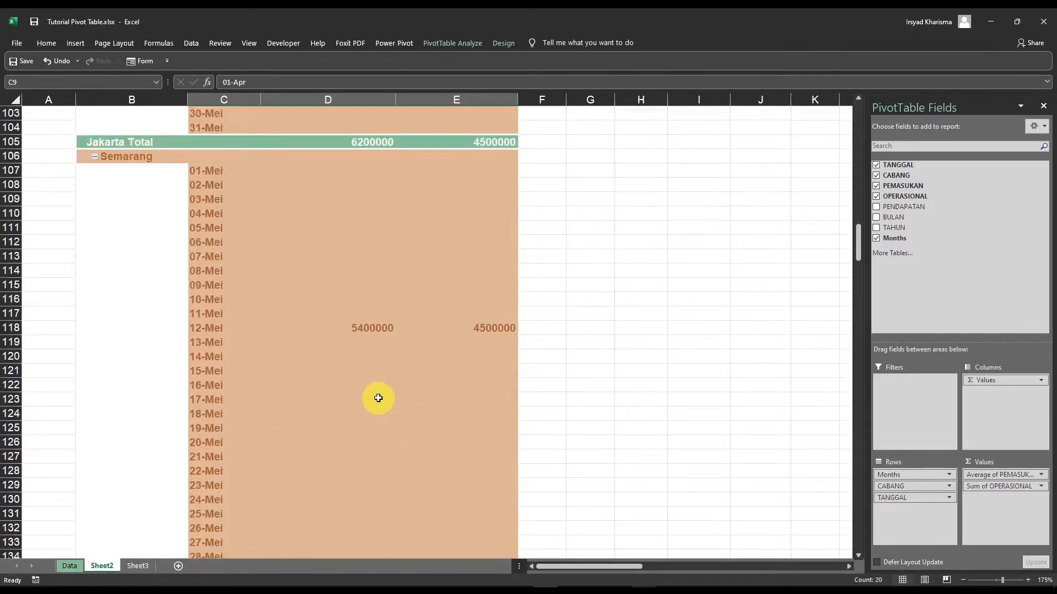
pyautogui.scroll(20, 377, 396)
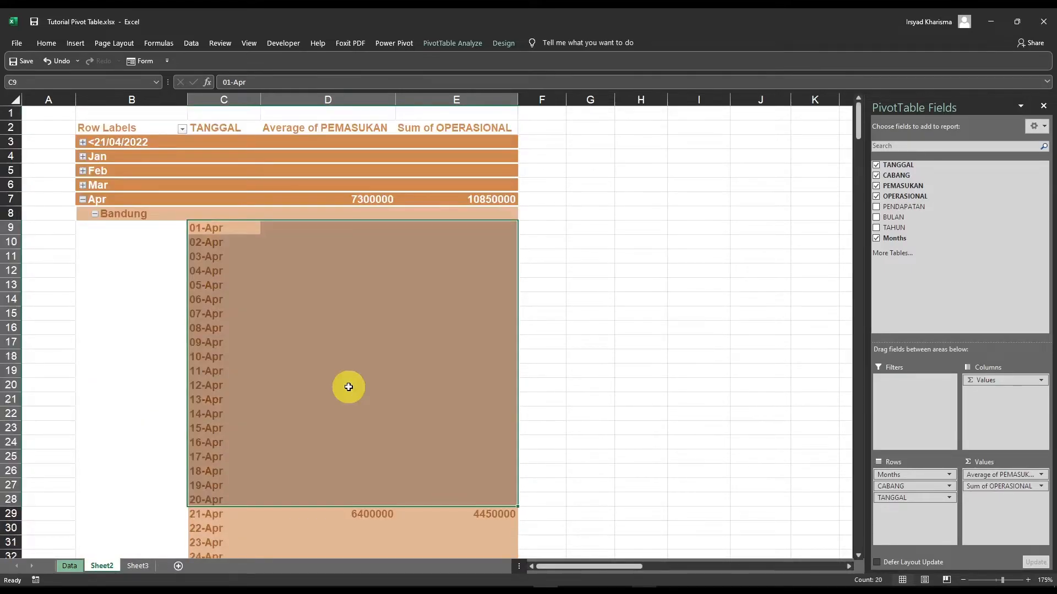
# Return the TANGGAL field to outline form and turn off showing items with no data
pyautogui.click(889, 497)
pyautogui.click(908, 487)
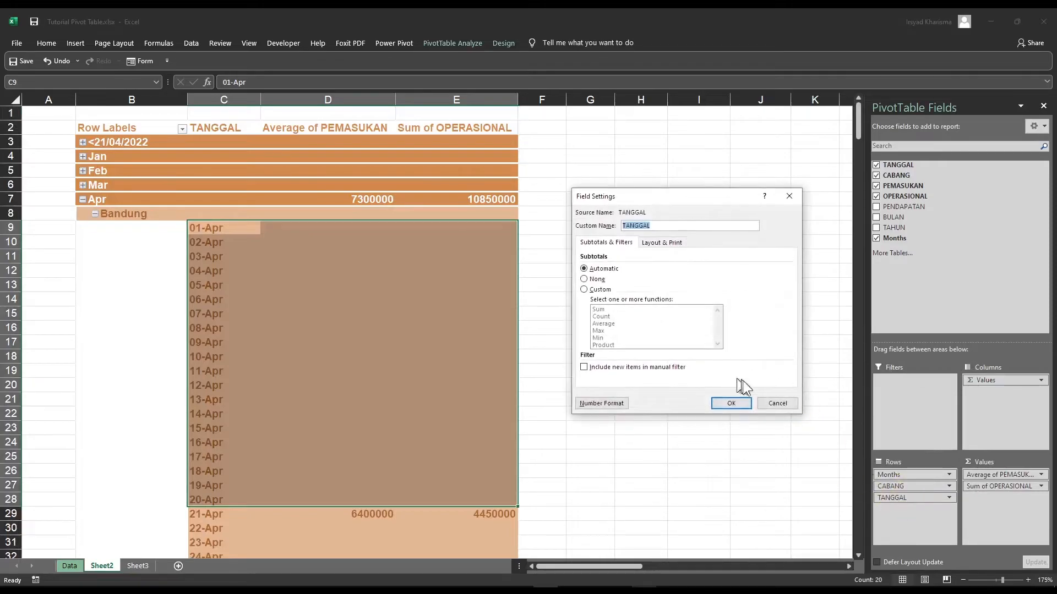
pyautogui.click(663, 242)
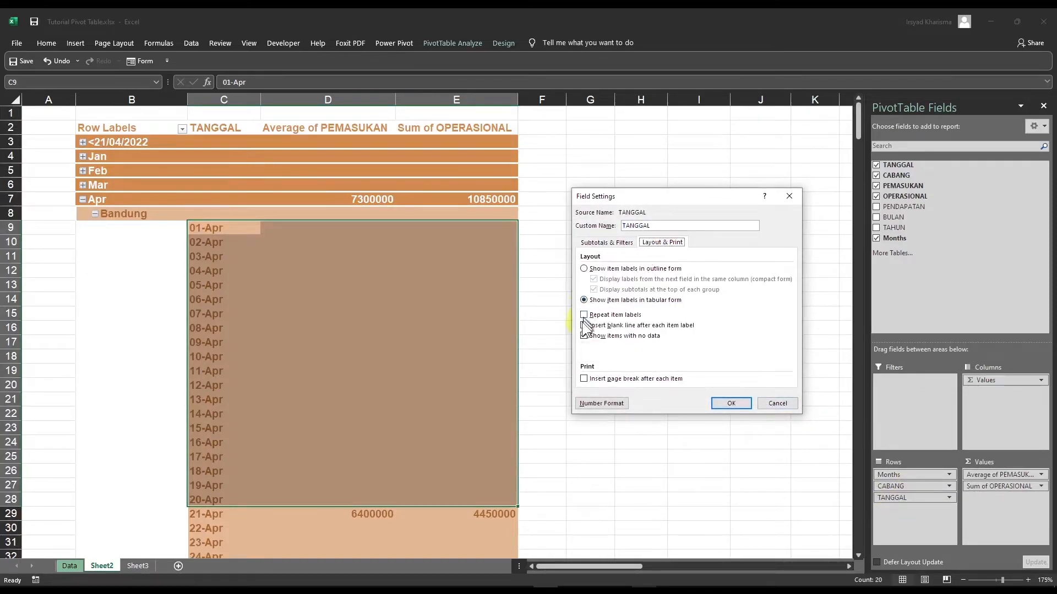
pyautogui.click(584, 268)
pyautogui.click(584, 336)
pyautogui.click(731, 403)
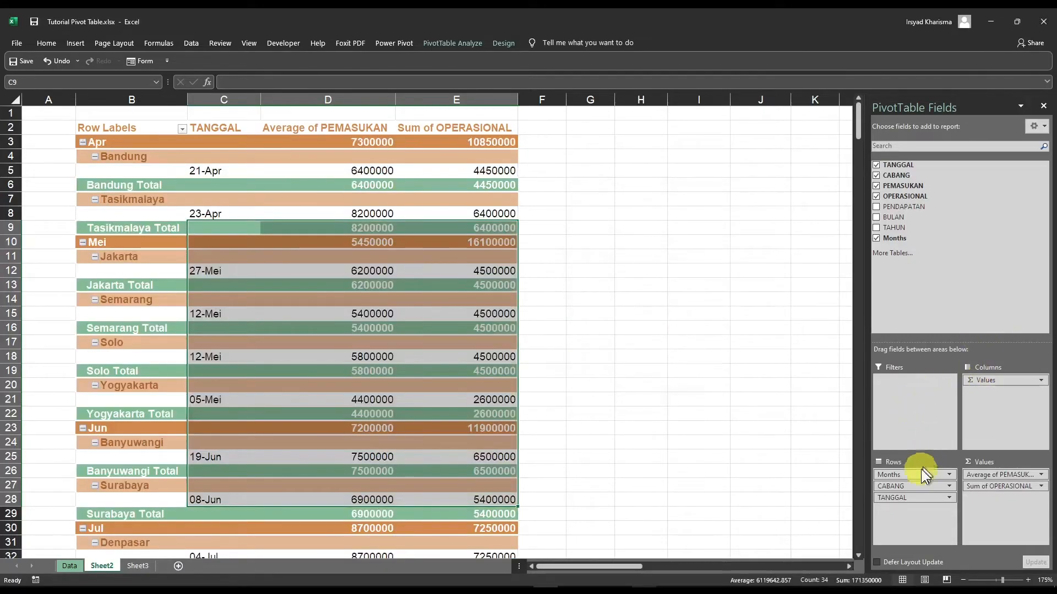
# Turn off compact labels and subtotals at the top of each group in the TANGGAL field's layout settings
pyautogui.click(916, 498)
pyautogui.click(925, 486)
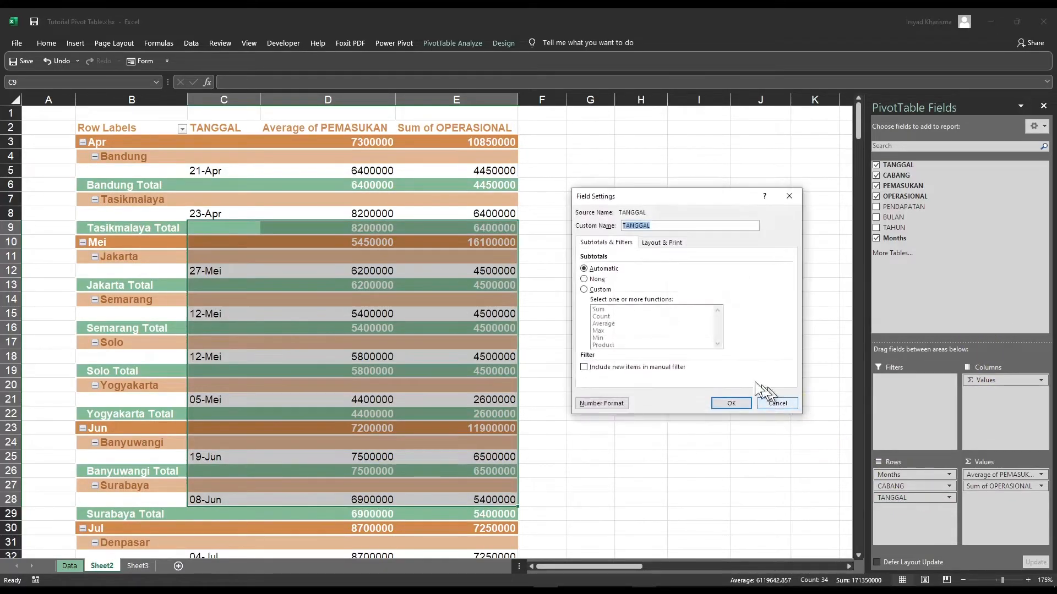
pyautogui.click(667, 245)
pyautogui.click(602, 291)
pyautogui.click(607, 280)
pyautogui.click(731, 404)
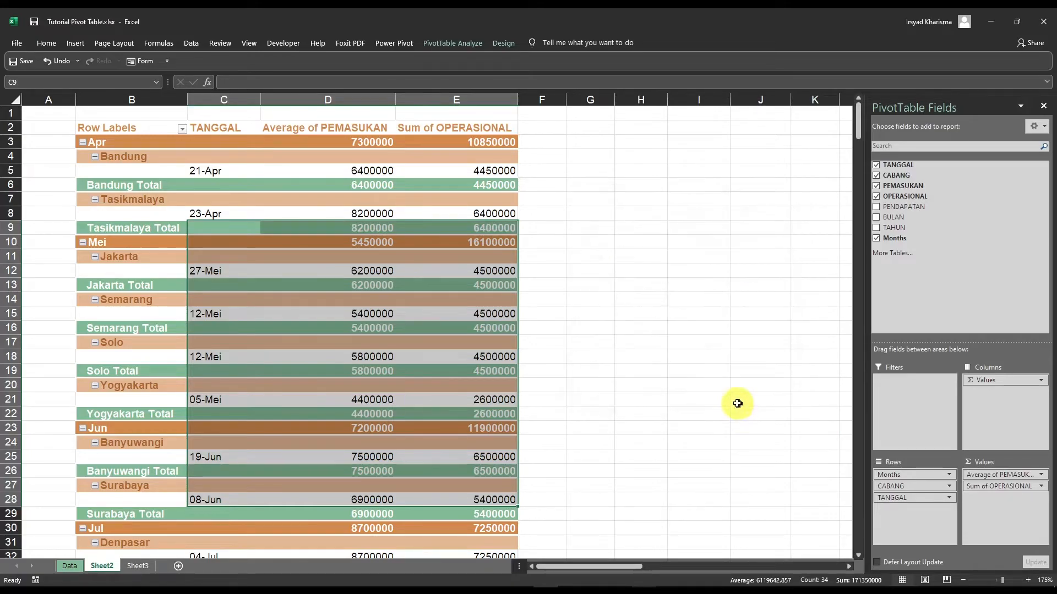
# Start a new PivotTable from cell H2 of Sheet2, using Data!$B$5:$H$24 as the source range
pyautogui.click(740, 329)
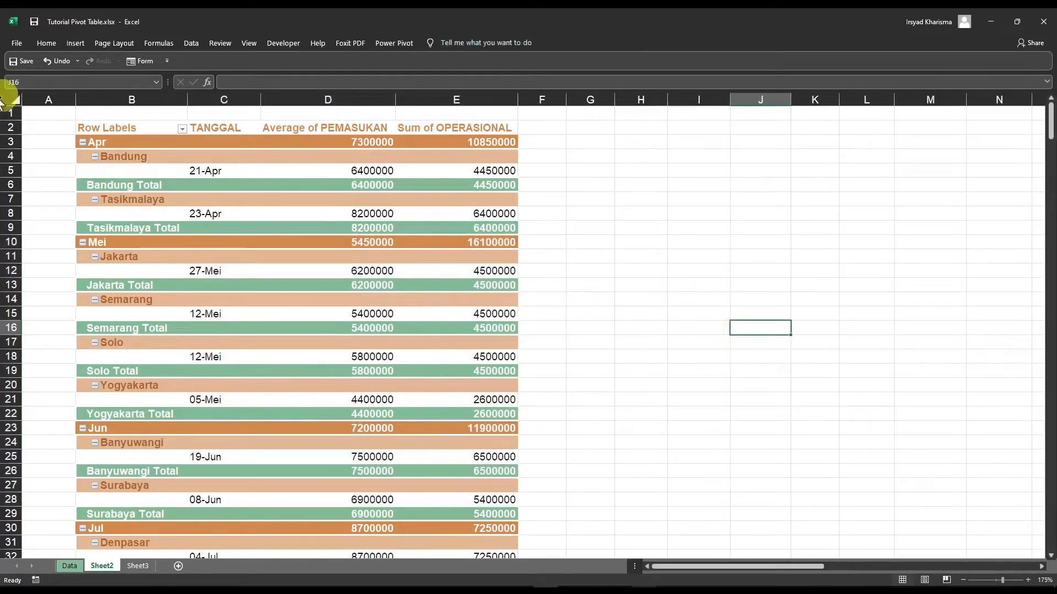
pyautogui.click(91, 127)
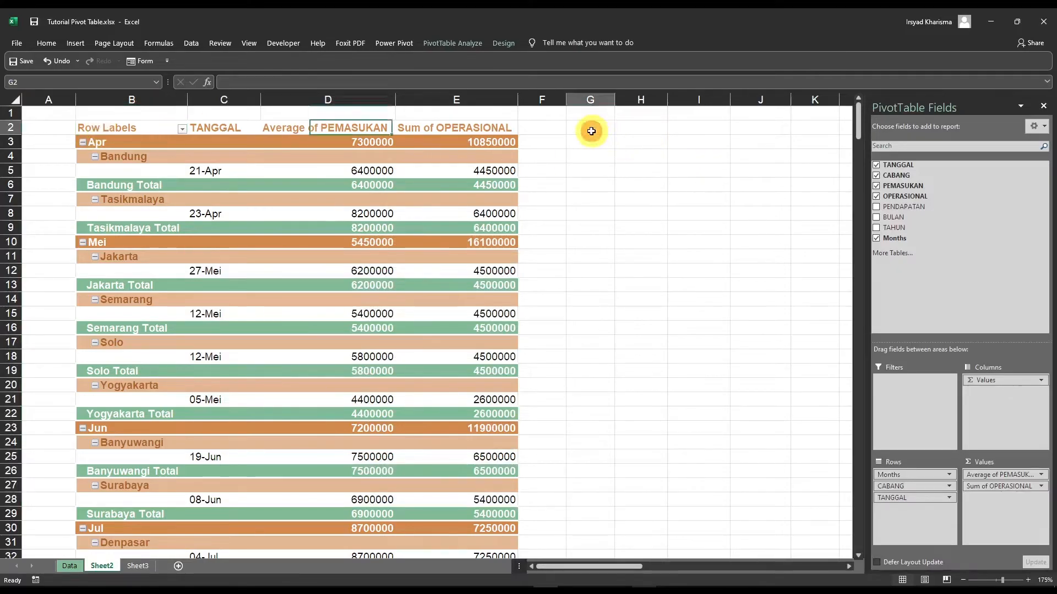
pyautogui.click(589, 129)
pyautogui.click(629, 128)
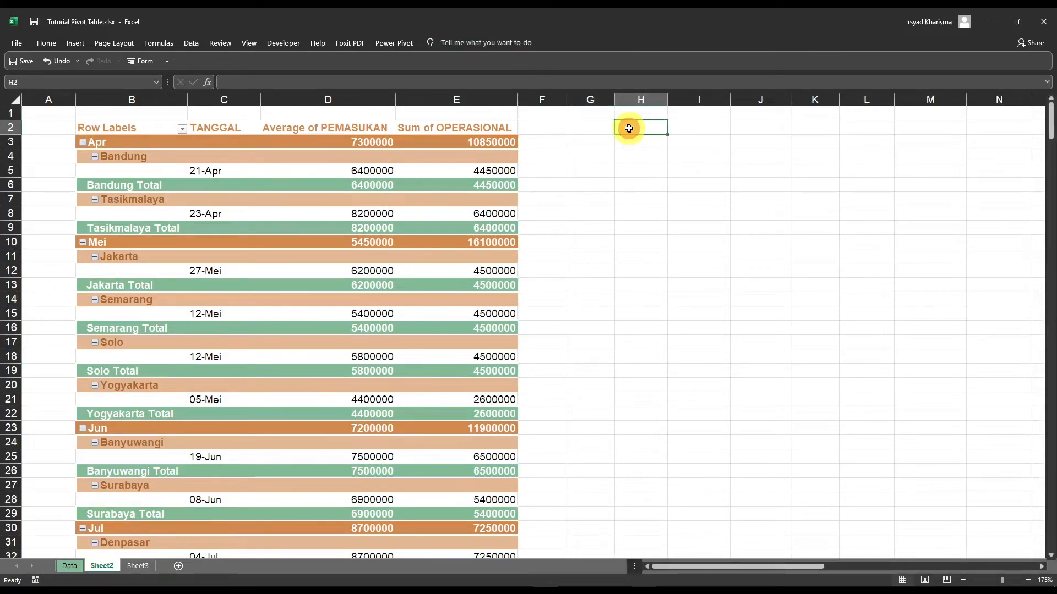
pyautogui.click(46, 43)
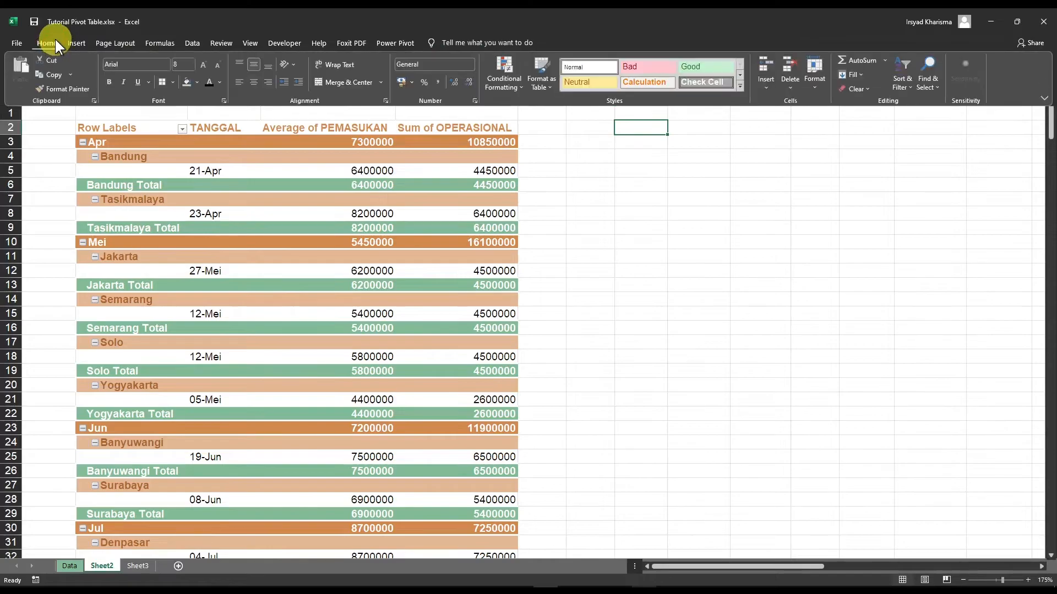
pyautogui.click(78, 44)
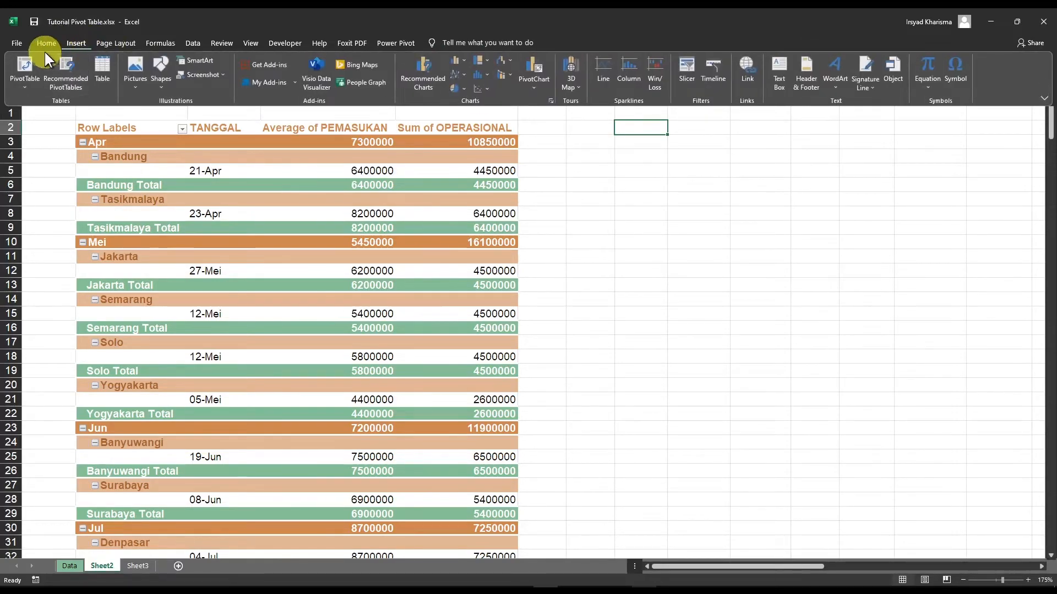
pyautogui.click(22, 80)
pyautogui.click(32, 108)
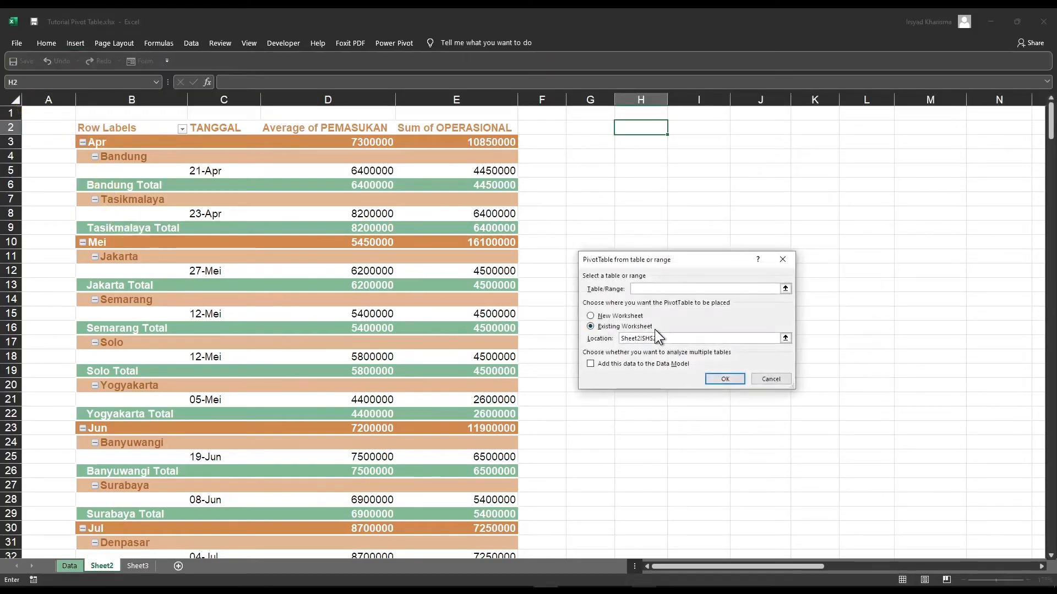
pyautogui.click(786, 289)
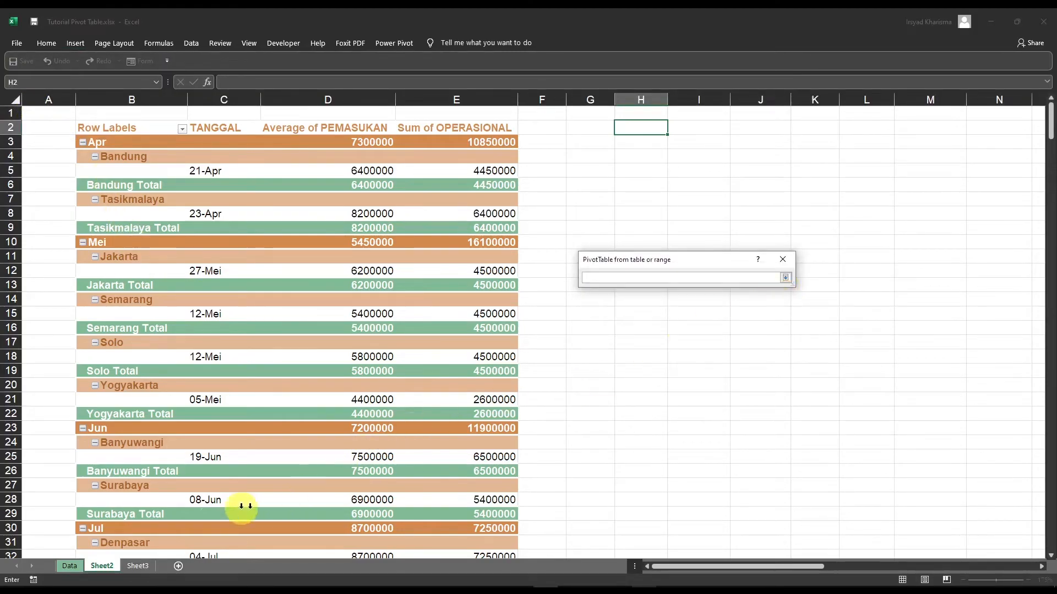
pyautogui.click(66, 562)
pyautogui.moveTo(65, 192); pyautogui.dragTo(553, 537)
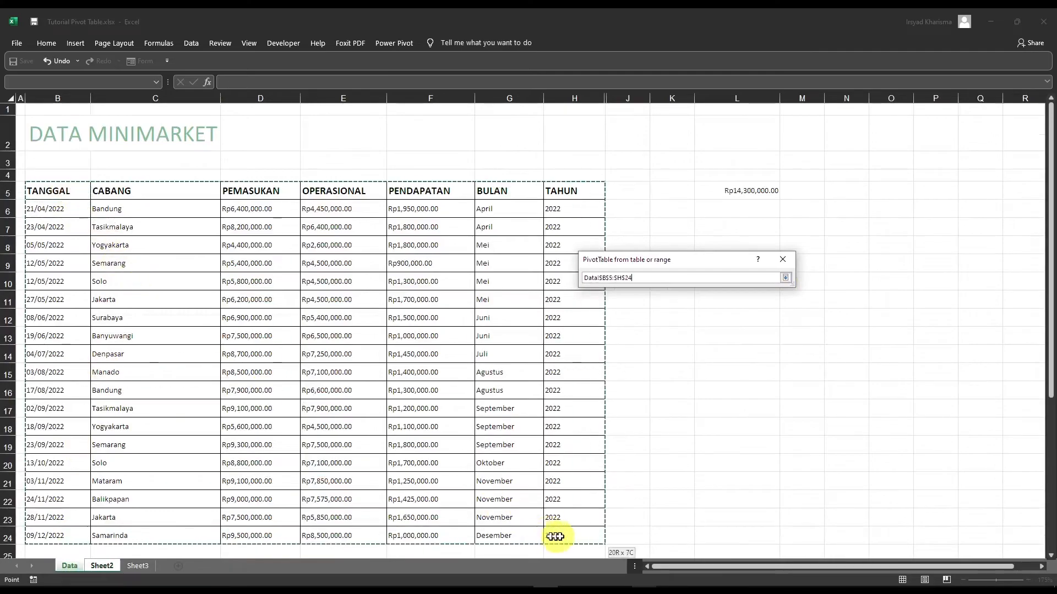
pyautogui.click(785, 277)
# Set the new PivotTable's location to Sheet2!$H$2 in the existing worksheet and create it
pyautogui.click(785, 338)
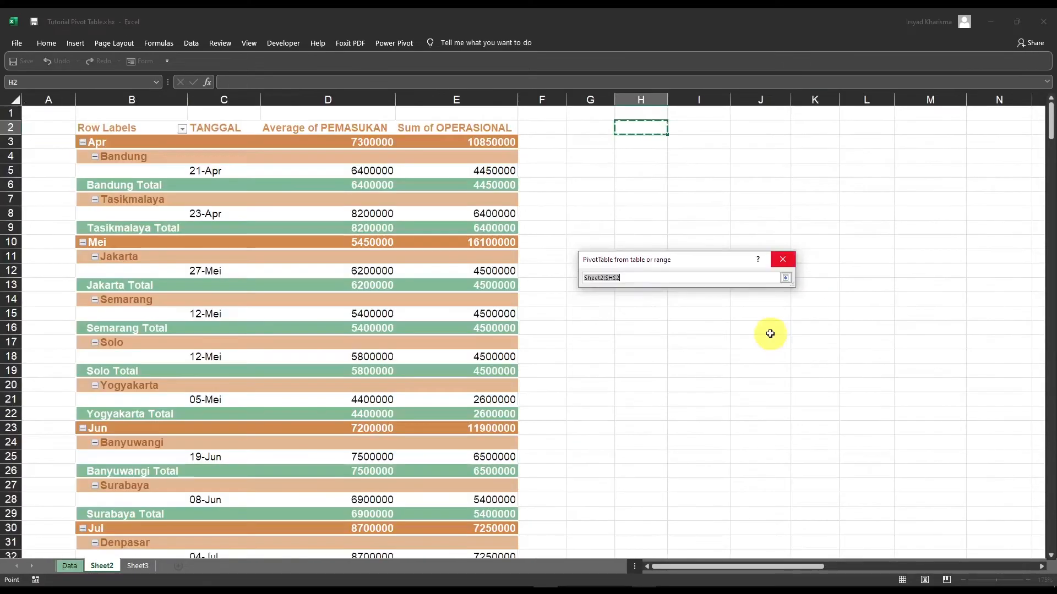
pyautogui.click(643, 129)
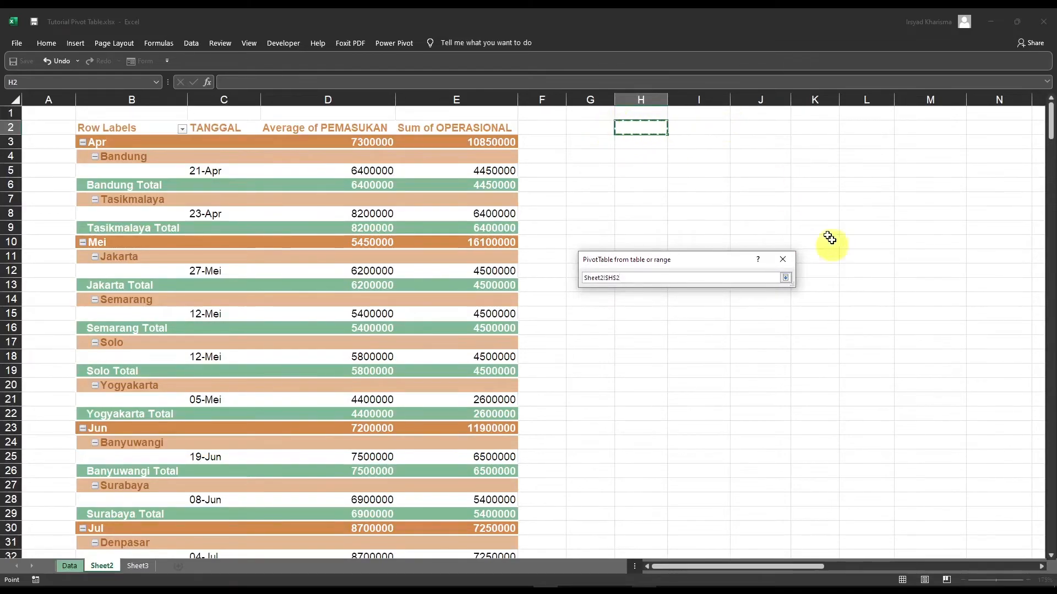
pyautogui.click(786, 278)
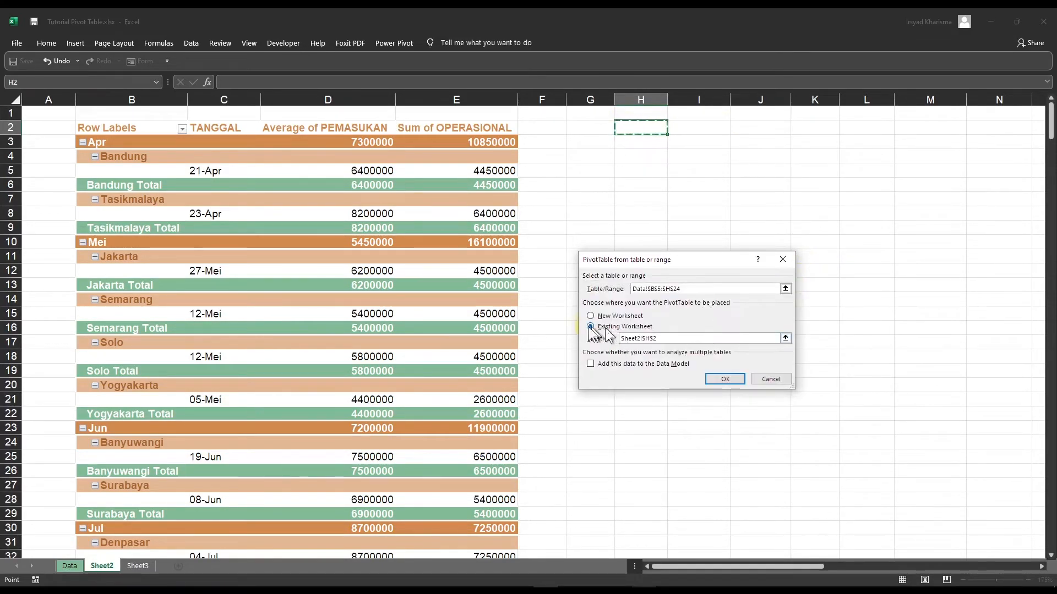
pyautogui.click(726, 380)
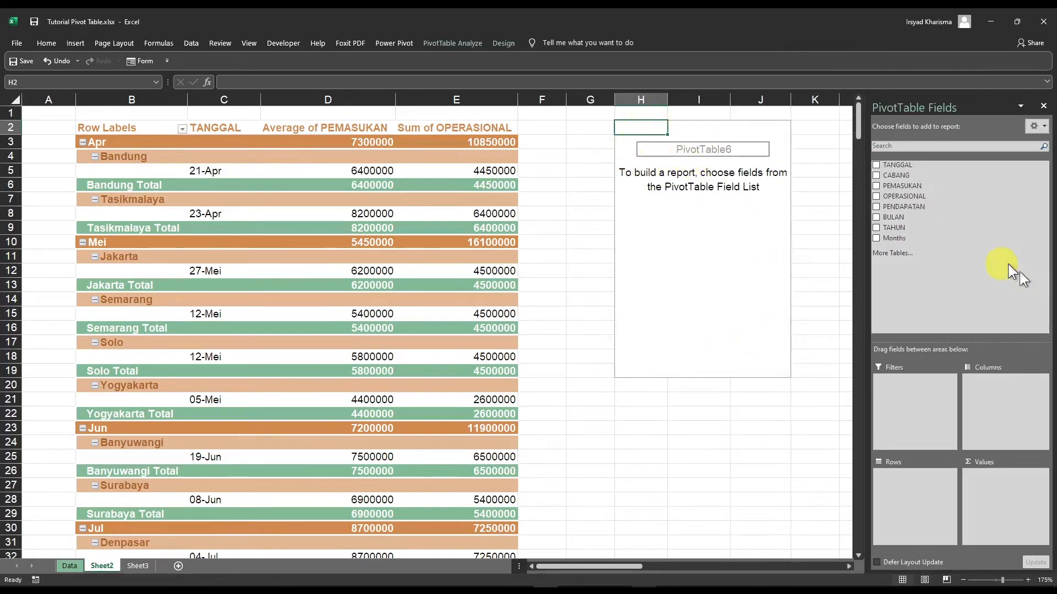
# Add BULAN to the new PivotTable's rows and PEMASUKAN and PENDAPATAN as summed values
pyautogui.click(877, 217)
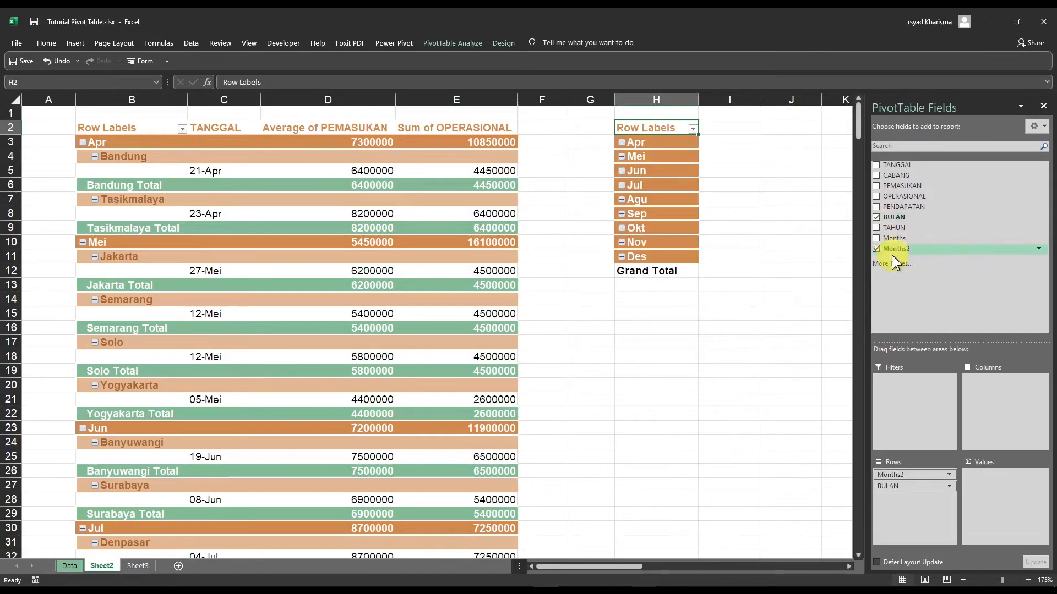
pyautogui.click(877, 186)
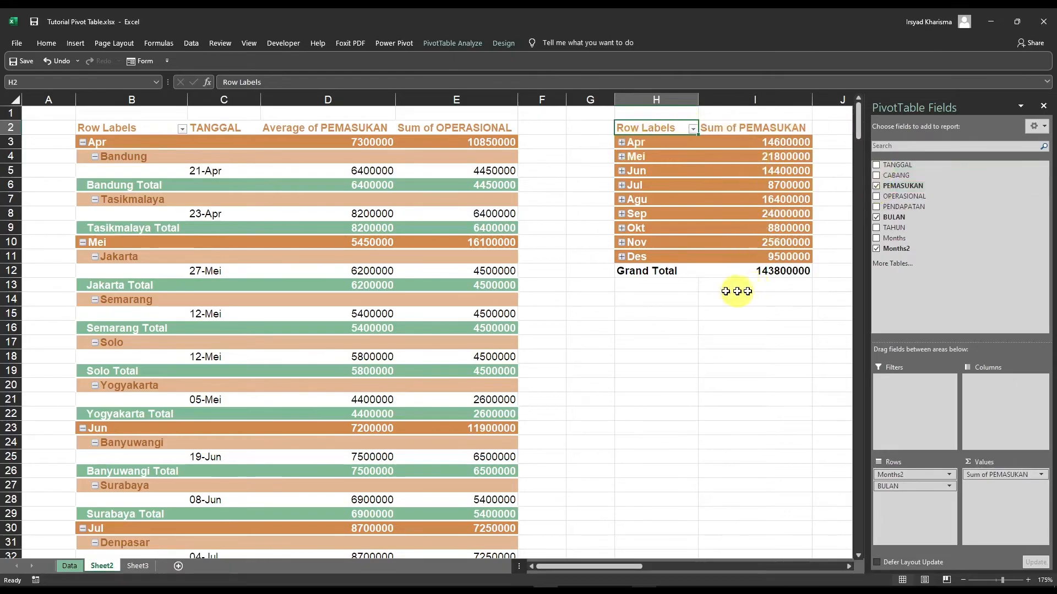
pyautogui.click(762, 272)
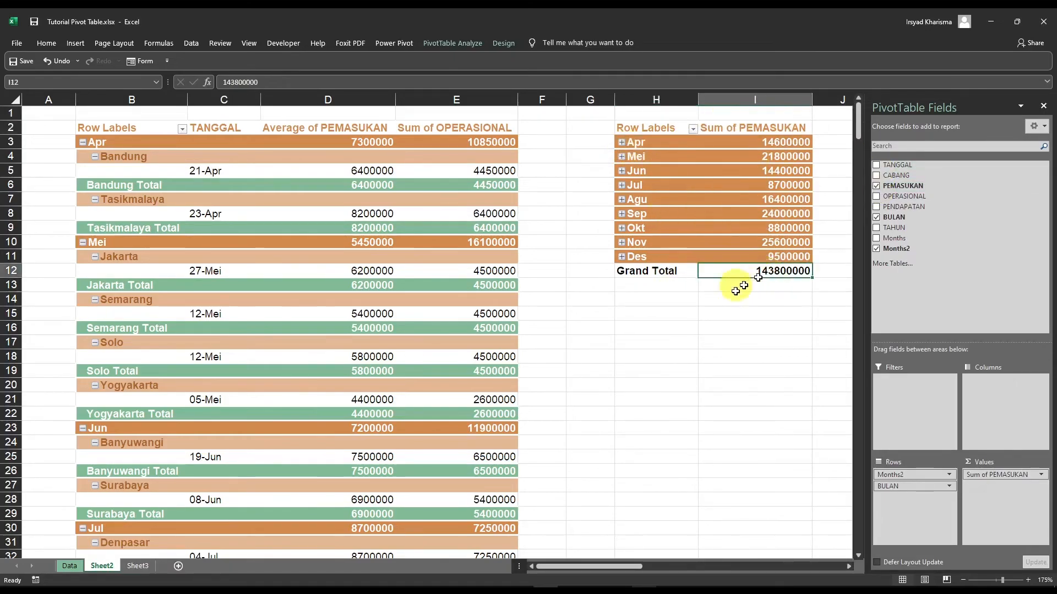
pyautogui.click(876, 207)
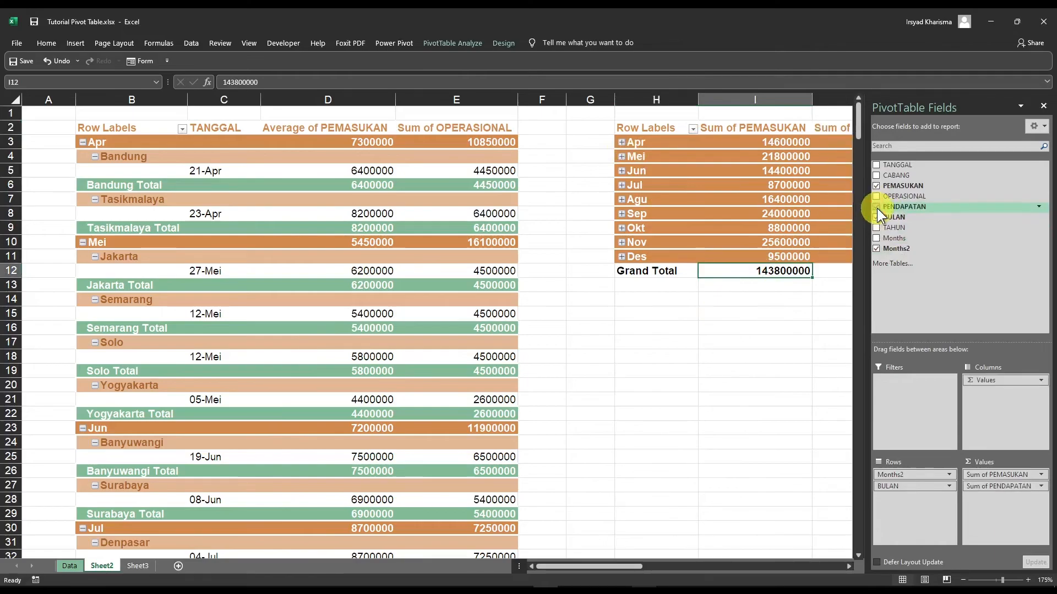
# Remove PEMASUKAN from the second PivotTable so only PENDAPATAN is summed, and select column I
pyautogui.click(877, 187)
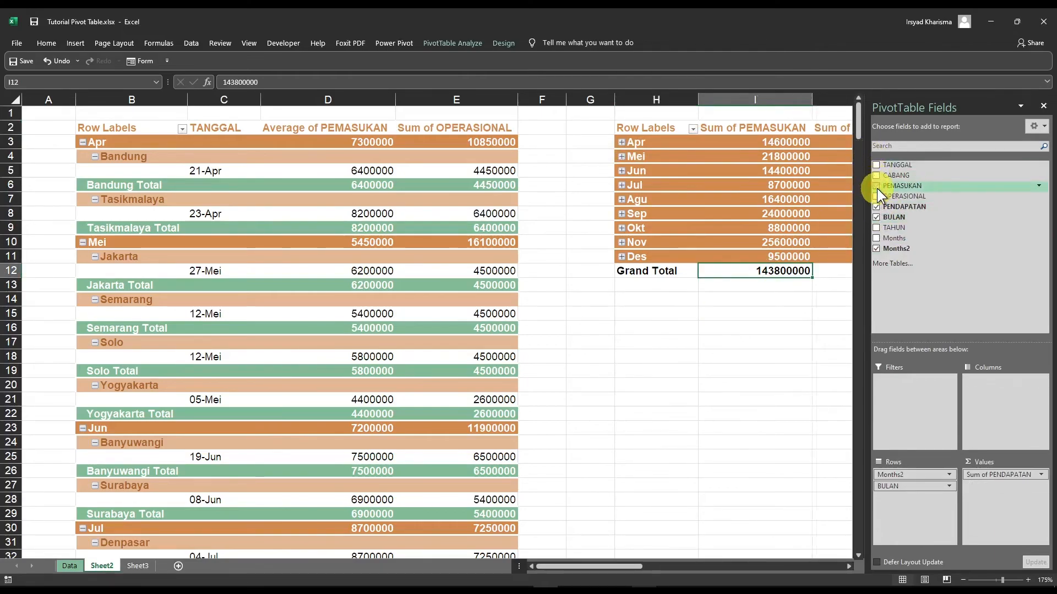
pyautogui.click(752, 101)
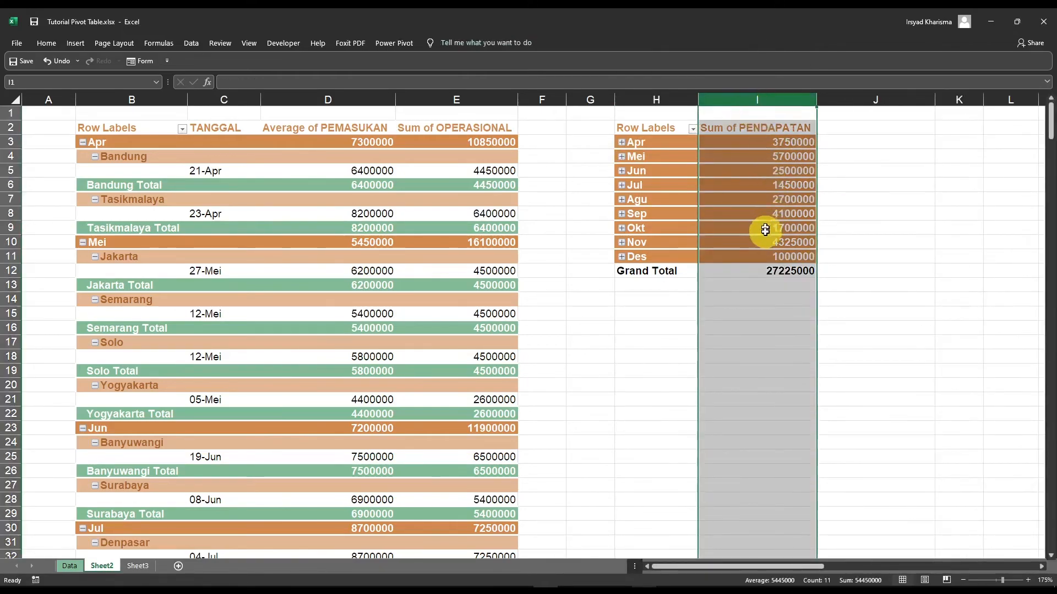
# Examine the second PivotTable's daily entries under Apr, its monthly PENDAPATAN sums and its Grand Total row
pyautogui.click(624, 141)
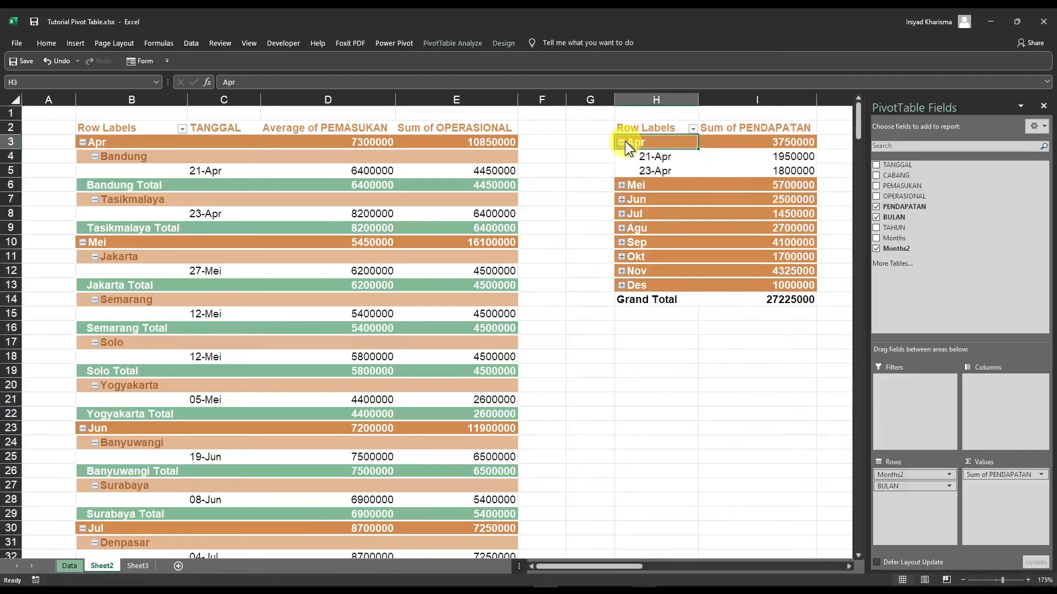
pyautogui.click(620, 141)
pyautogui.moveTo(773, 270); pyautogui.dragTo(760, 149)
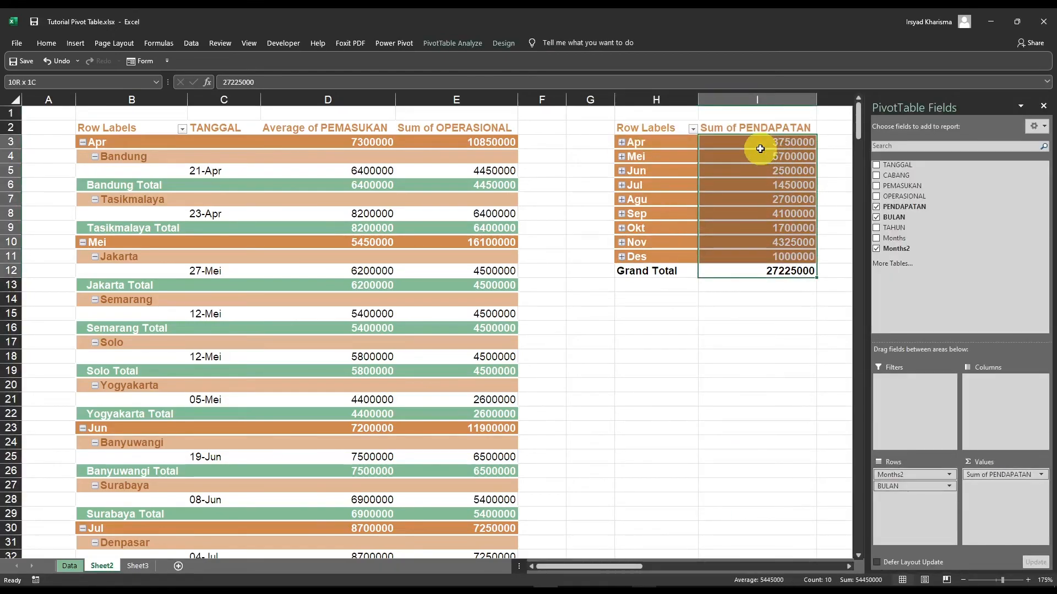
pyautogui.click(779, 271)
pyautogui.moveTo(681, 274); pyautogui.dragTo(769, 269)
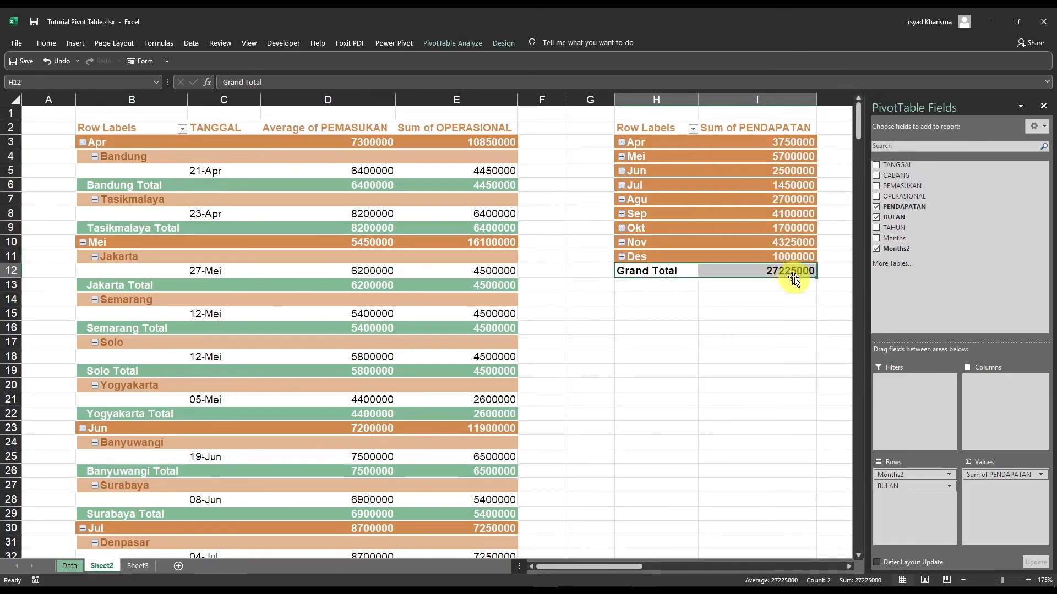
pyautogui.click(806, 296)
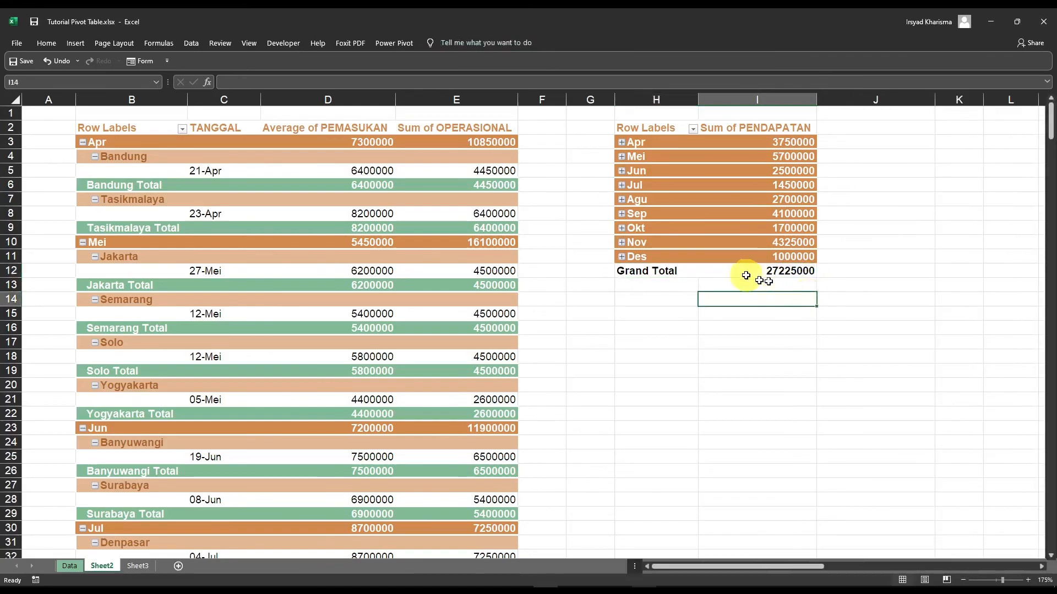
# Expand the Apr and Mei groups in the second PivotTable to show their individual dates
pyautogui.click(623, 142)
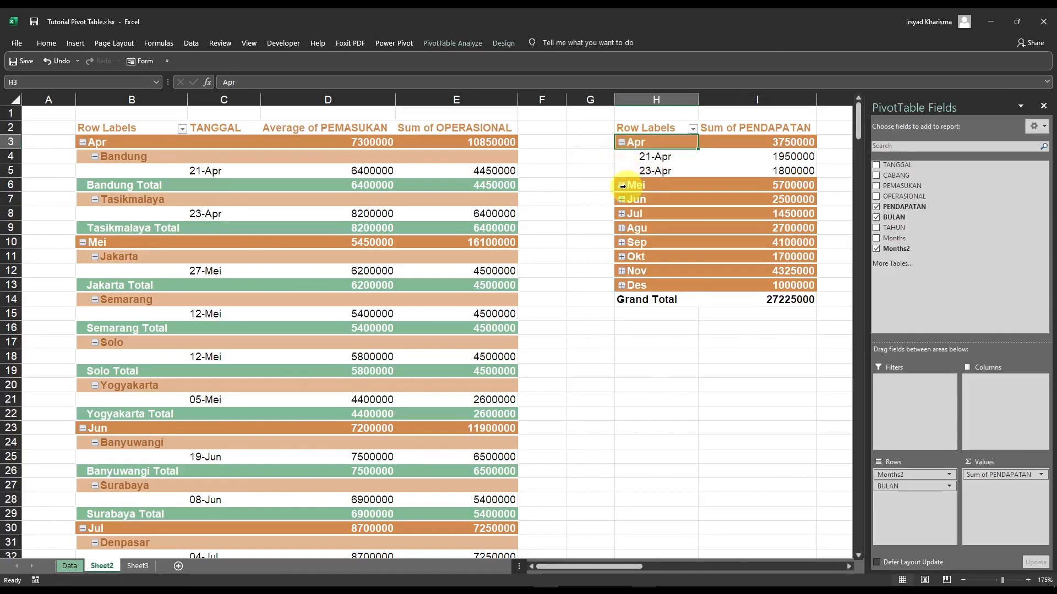
pyautogui.click(623, 186)
pyautogui.click(622, 186)
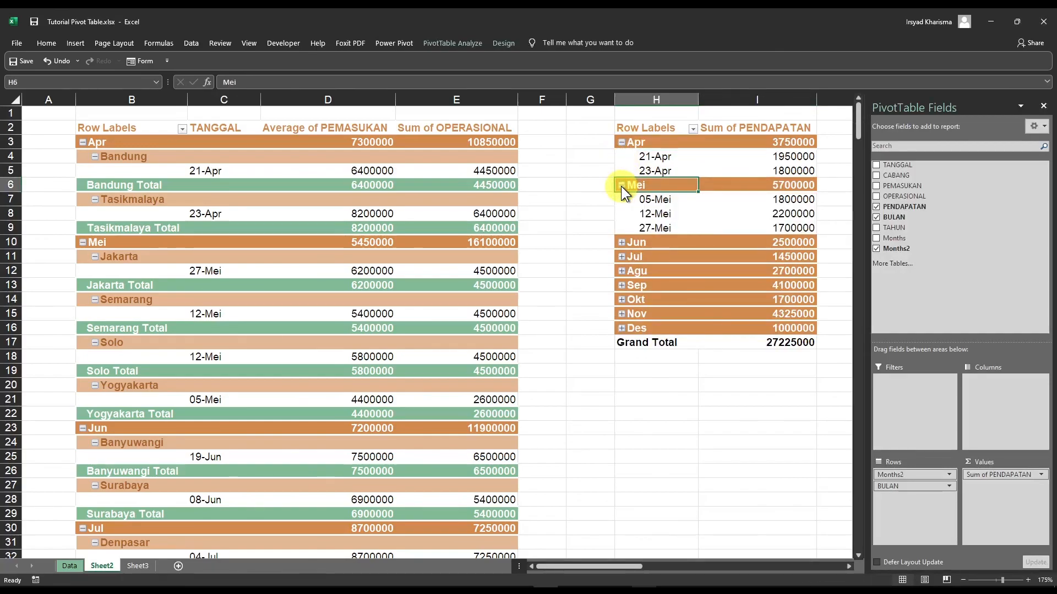